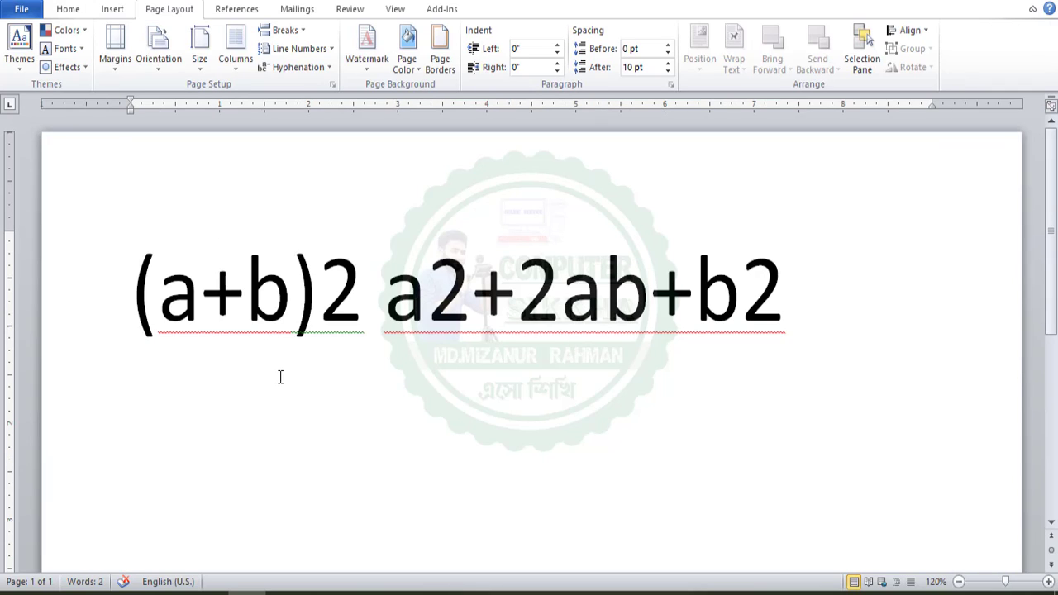
Format the 2 directly after (a+b) as superscript
{"action": "left_click_drag", "start_coordinate": [361, 294], "coordinate": [364, 321]}
{"action": "left_click", "coordinate": [326, 302]}
{"action": "left_click", "coordinate": [364, 321]}
{"action": "left_click", "coordinate": [66, 12]}
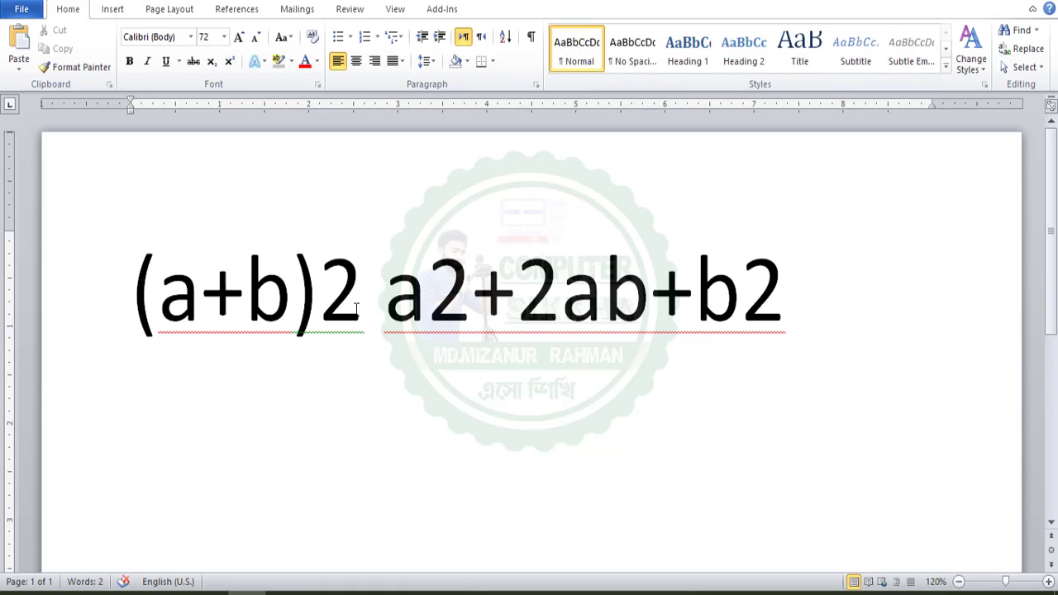
{"action": "left_click", "coordinate": [136, 306]}
{"action": "left_click_drag", "start_coordinate": [364, 290], "coordinate": [334, 287]}
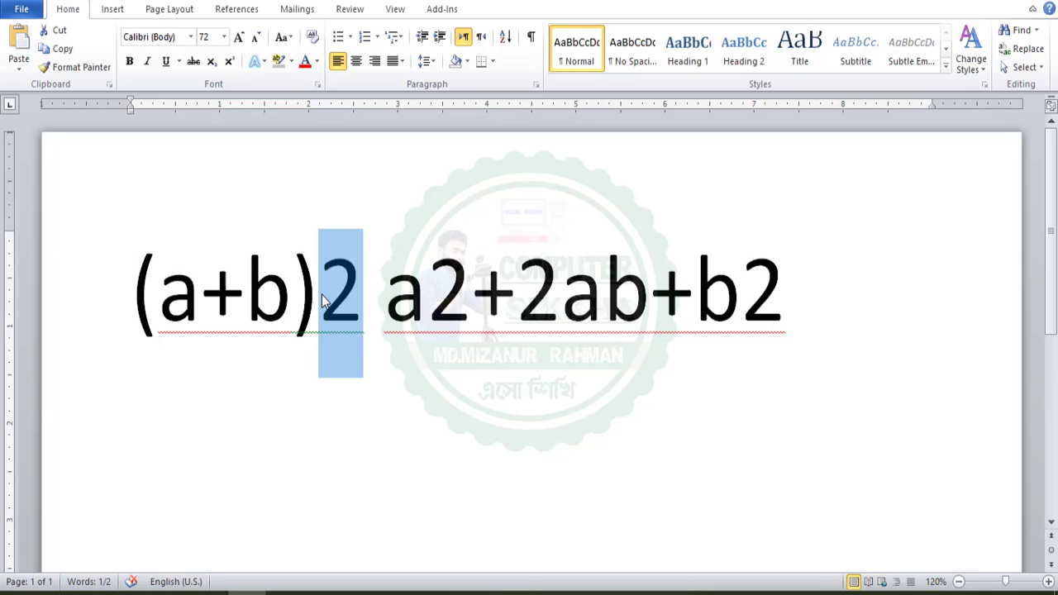
{"action": "key", "text": "Right"}
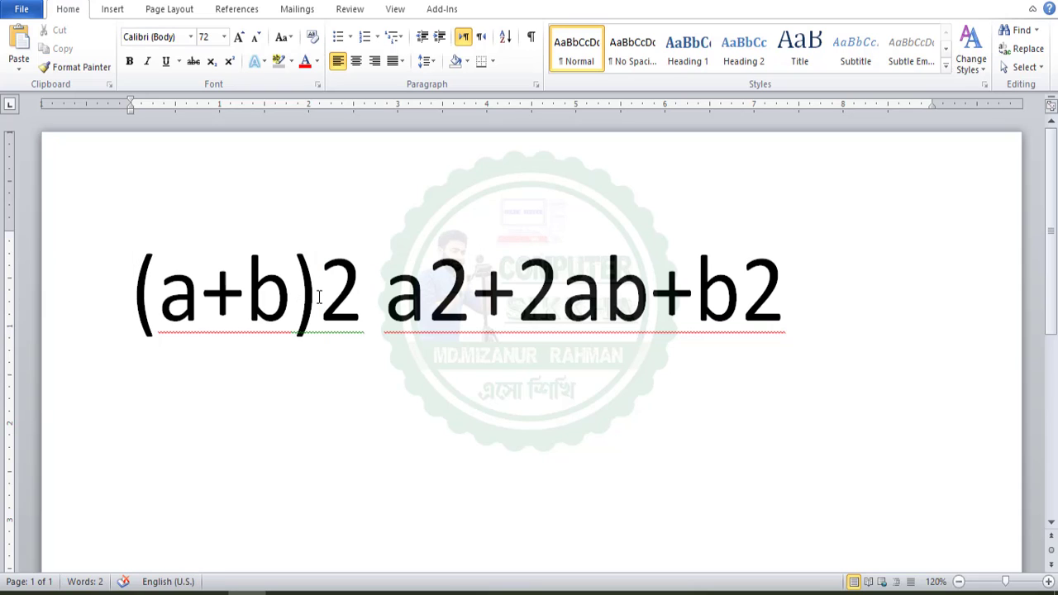
{"action": "key", "text": "shift+Left"}
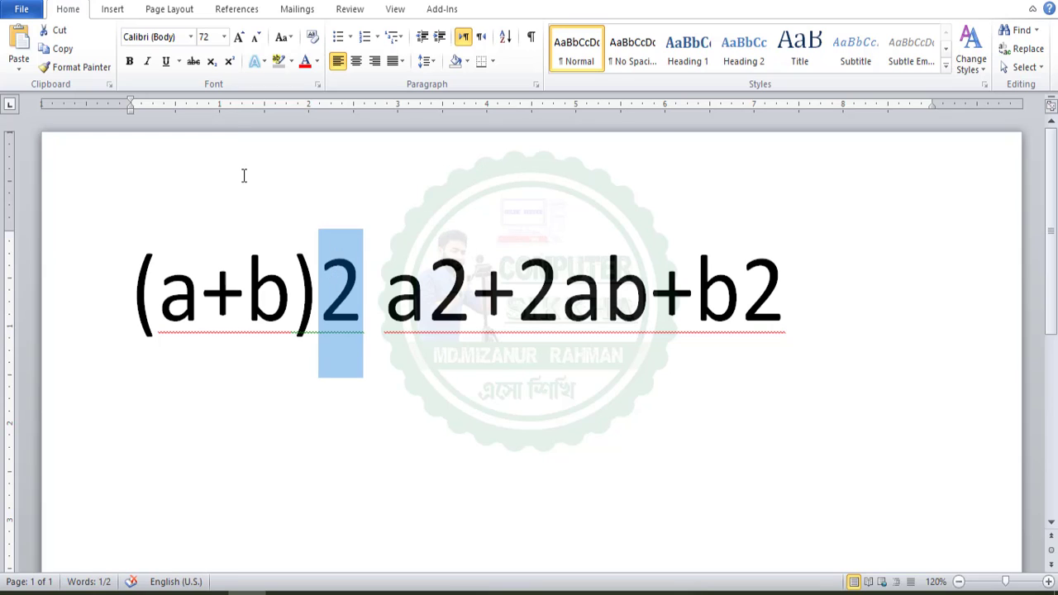
{"action": "left_click", "coordinate": [229, 62]}
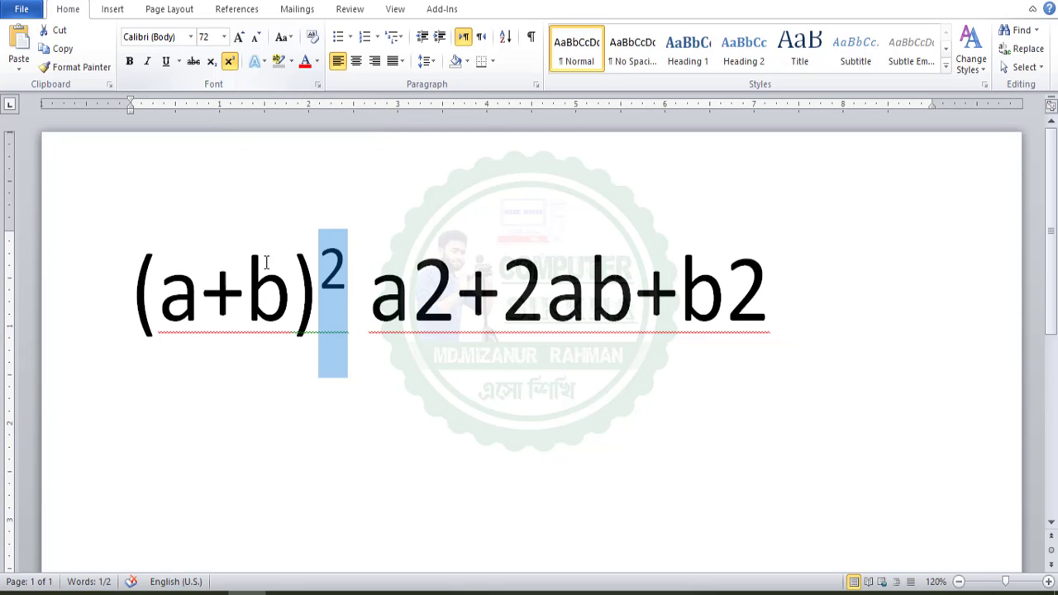
{"action": "left_click", "coordinate": [360, 308]}
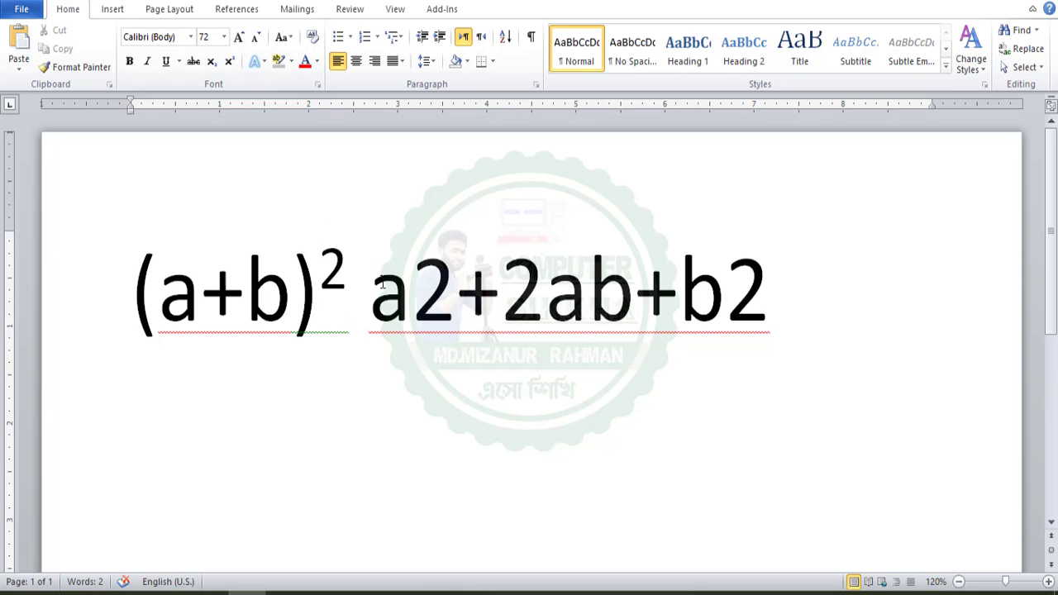
Format the 2 in a2 and the 2 in b2 as superscript in the expansion a2+2ab+b2
{"action": "left_click_drag", "start_coordinate": [346, 279], "coordinate": [325, 279]}
{"action": "left_click", "coordinate": [326, 277]}
{"action": "left_click", "coordinate": [326, 276]}
{"action": "left_click", "coordinate": [324, 282]}
{"action": "left_click_drag", "start_coordinate": [412, 281], "coordinate": [457, 281]}
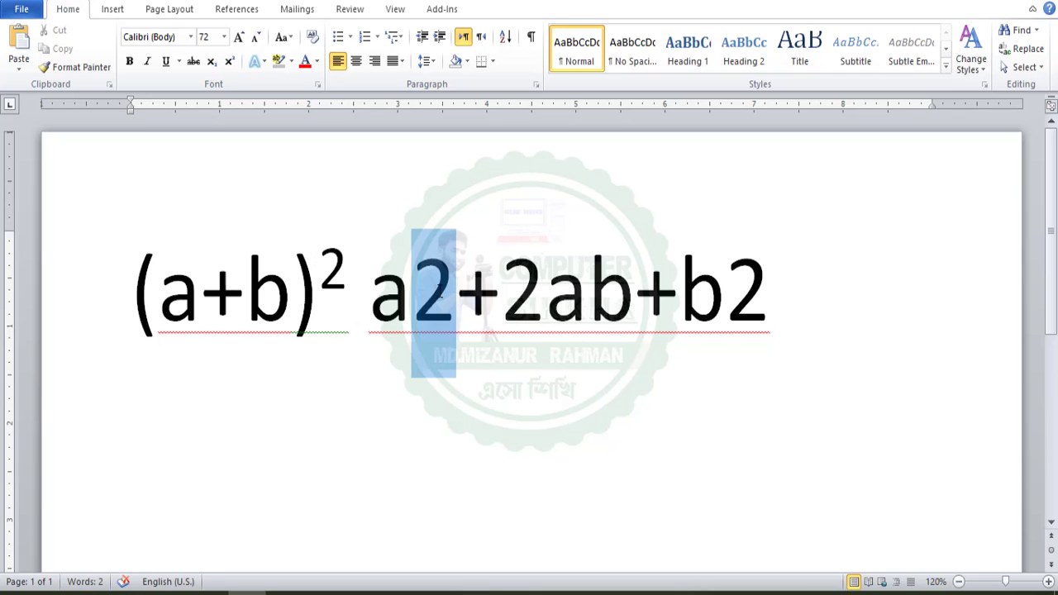
{"action": "left_click", "coordinate": [229, 61]}
{"action": "left_click", "coordinate": [516, 305]}
{"action": "left_click_drag", "start_coordinate": [782, 293], "coordinate": [711, 293]}
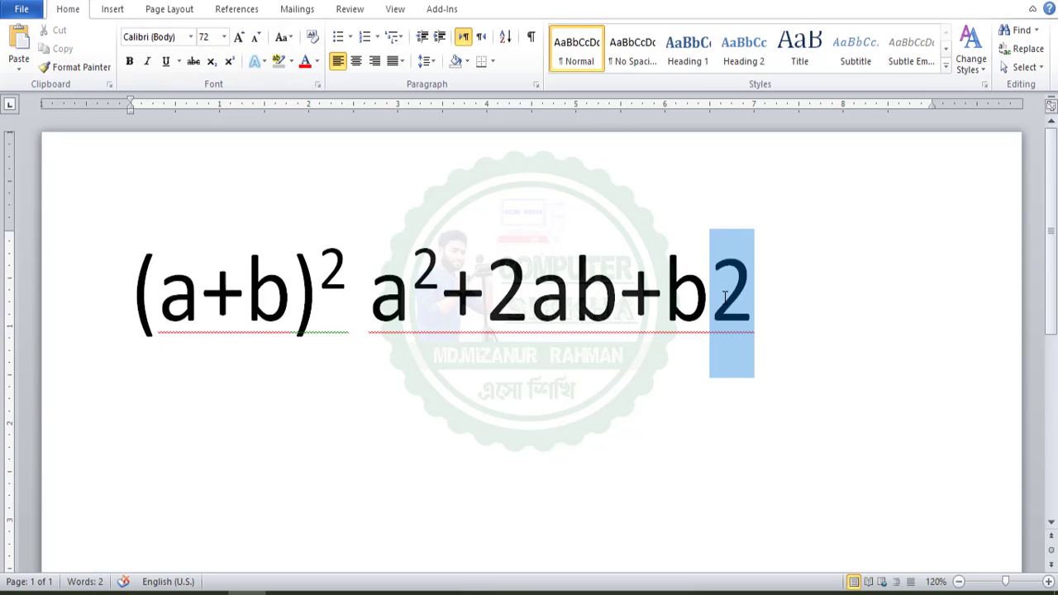
{"action": "left_click", "coordinate": [229, 61]}
{"action": "left_click", "coordinate": [685, 258]}
{"action": "left_click", "coordinate": [809, 274]}
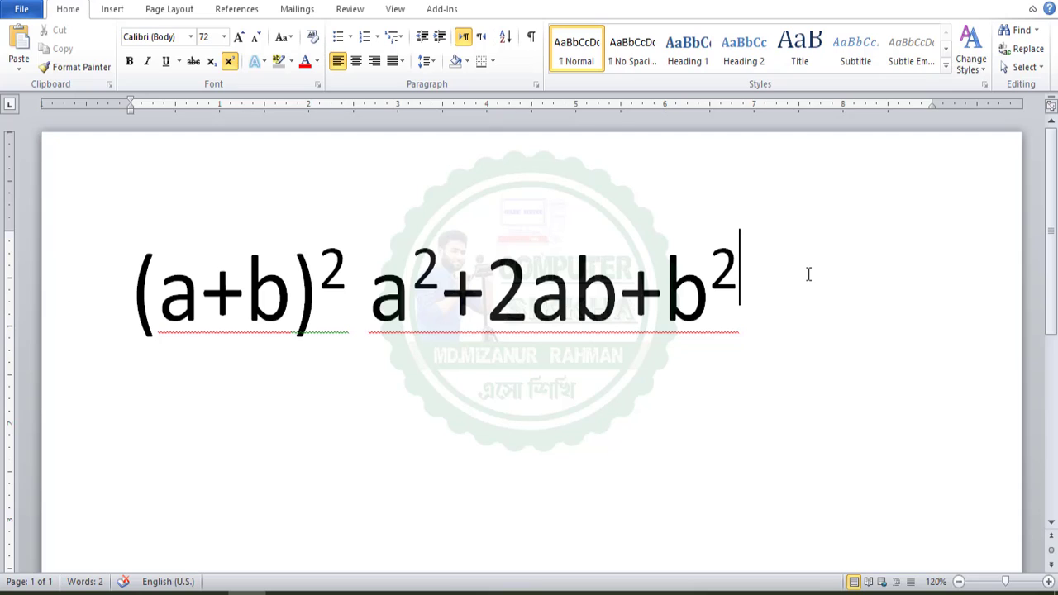
Add the text H2O on a new line below the equation
{"action": "key", "text": "Return"}
{"action": "type", "text": "H"}
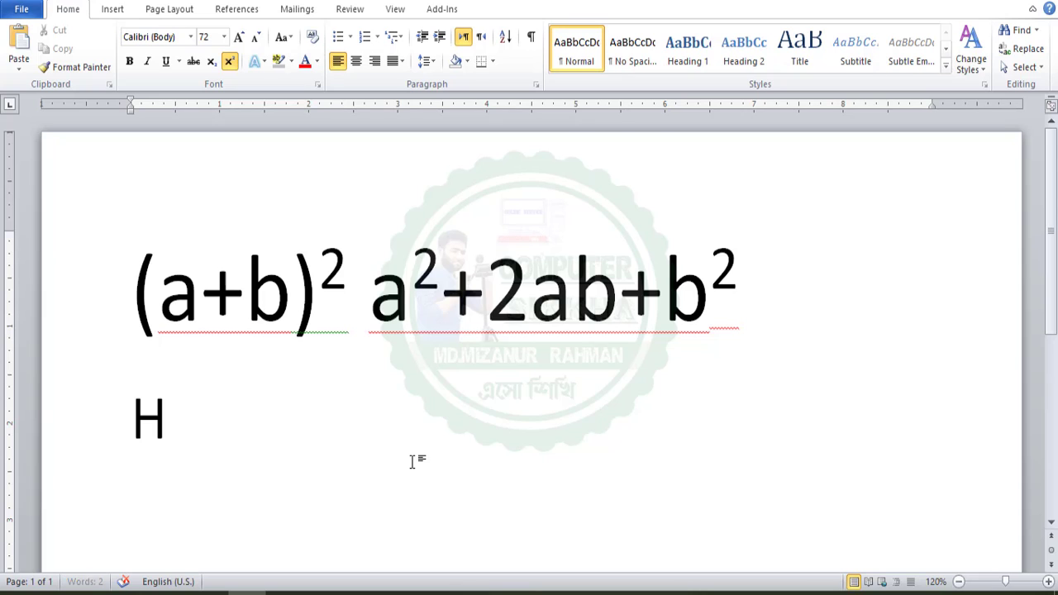
{"action": "type", "text": "2"}
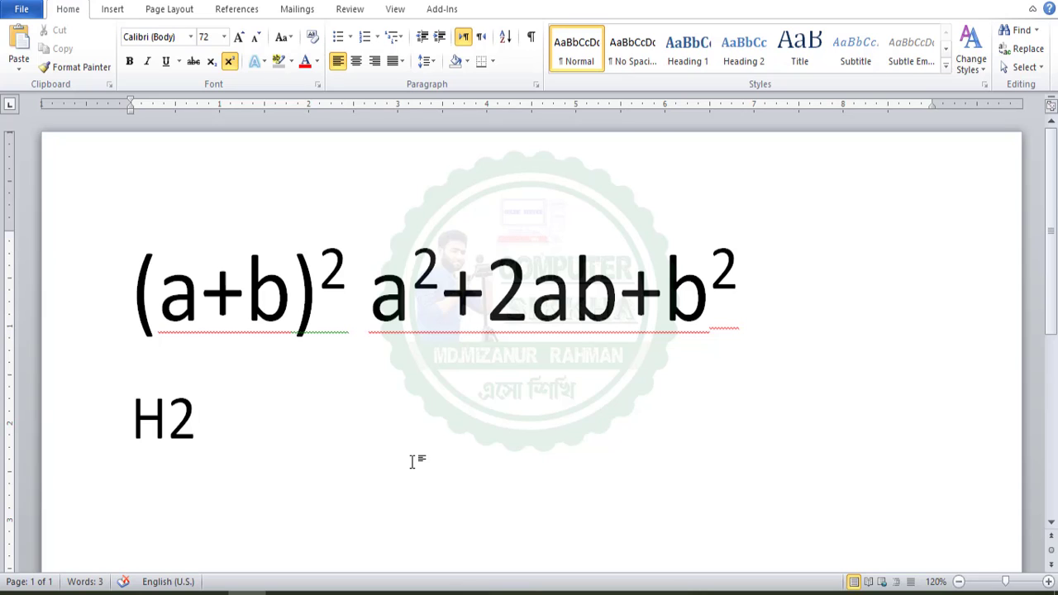
{"action": "type", "text": "O"}
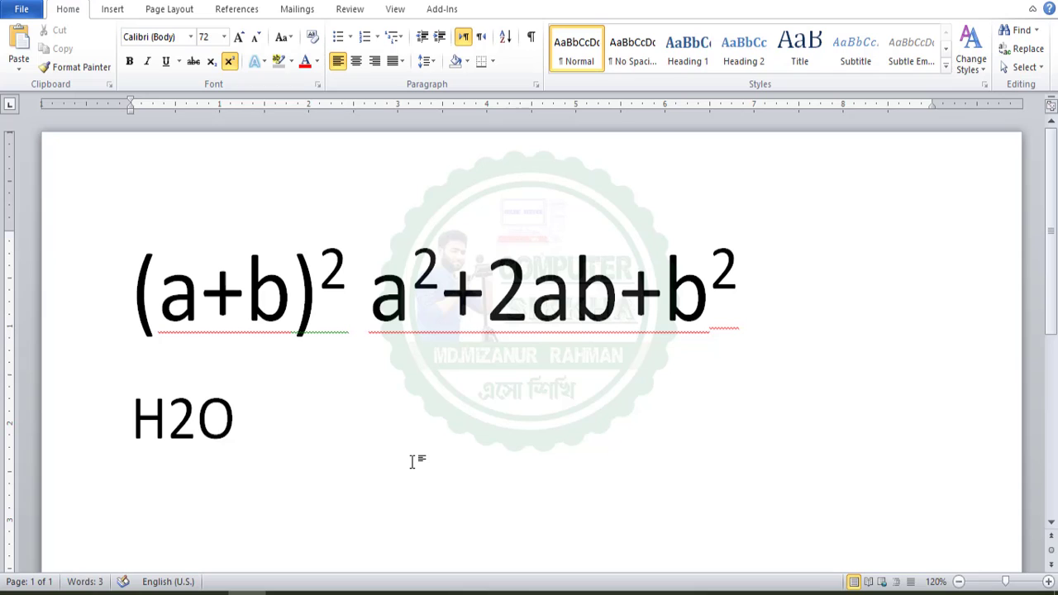
Format the 2 in H2O as subscript
{"action": "key", "text": "Home"}
{"action": "left_click_drag", "start_coordinate": [175, 419], "coordinate": [195, 419]}
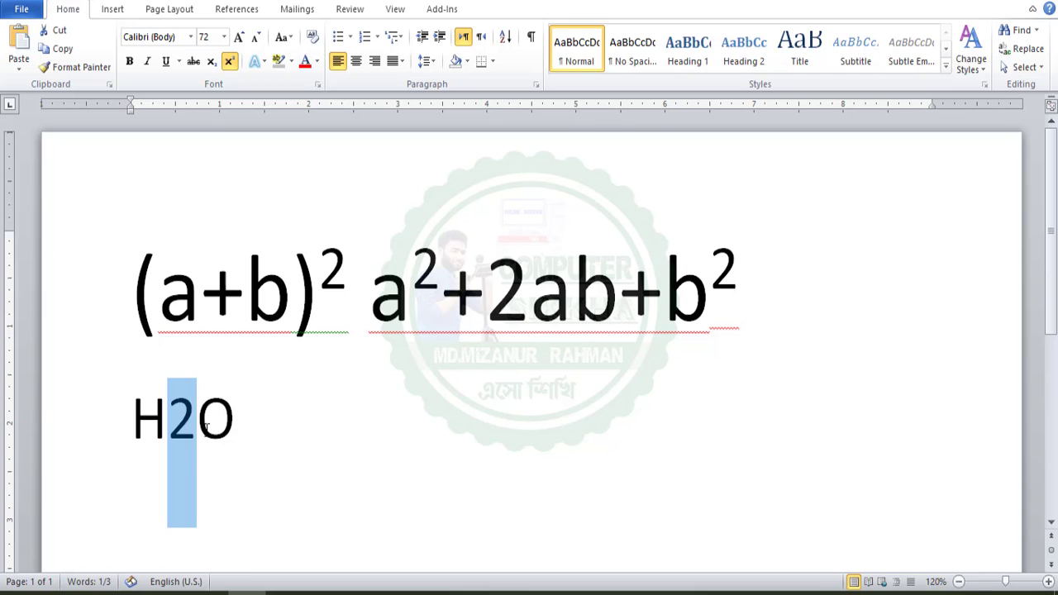
{"action": "scroll", "coordinate": [411, 405], "scroll_direction": "down", "scroll_amount": 1}
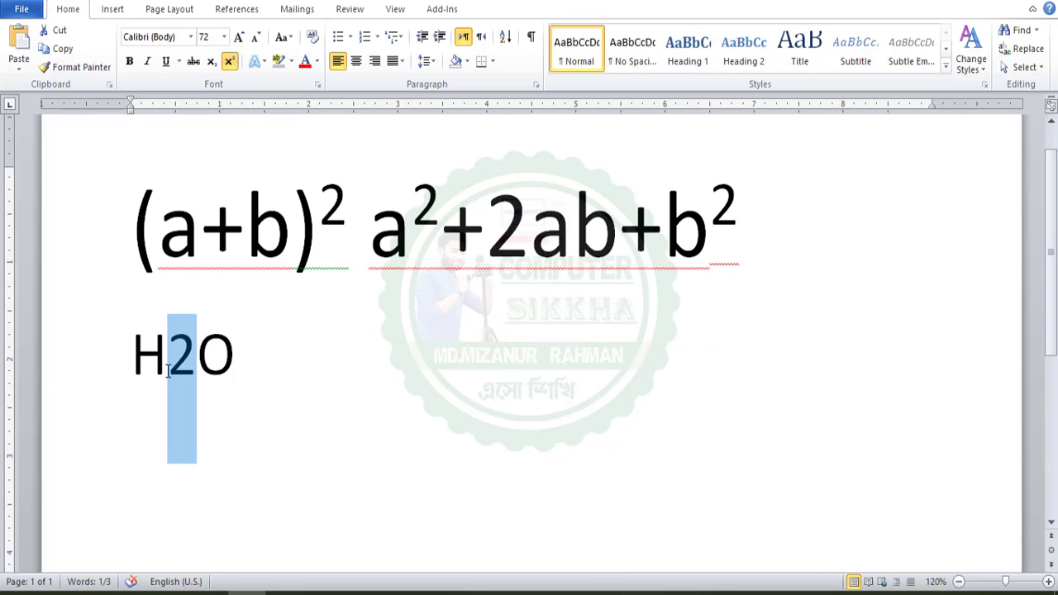
{"action": "left_click", "coordinate": [214, 63]}
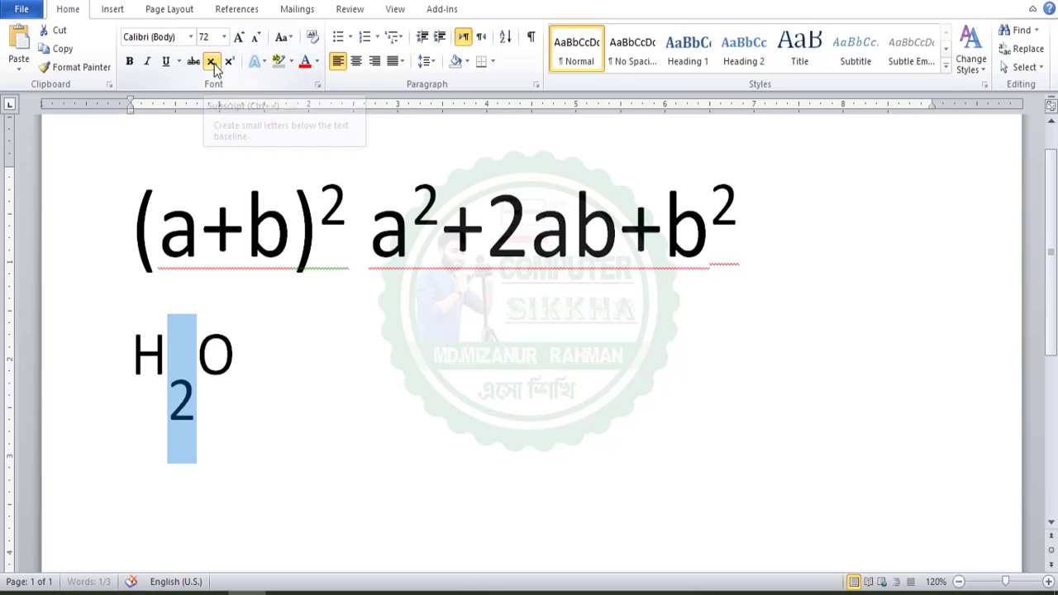
Add an unformatted copy of (a+b)2 a2+2ab+b2 and, on its own line, H2O below the first formula
{"action": "left_click", "coordinate": [276, 355]}
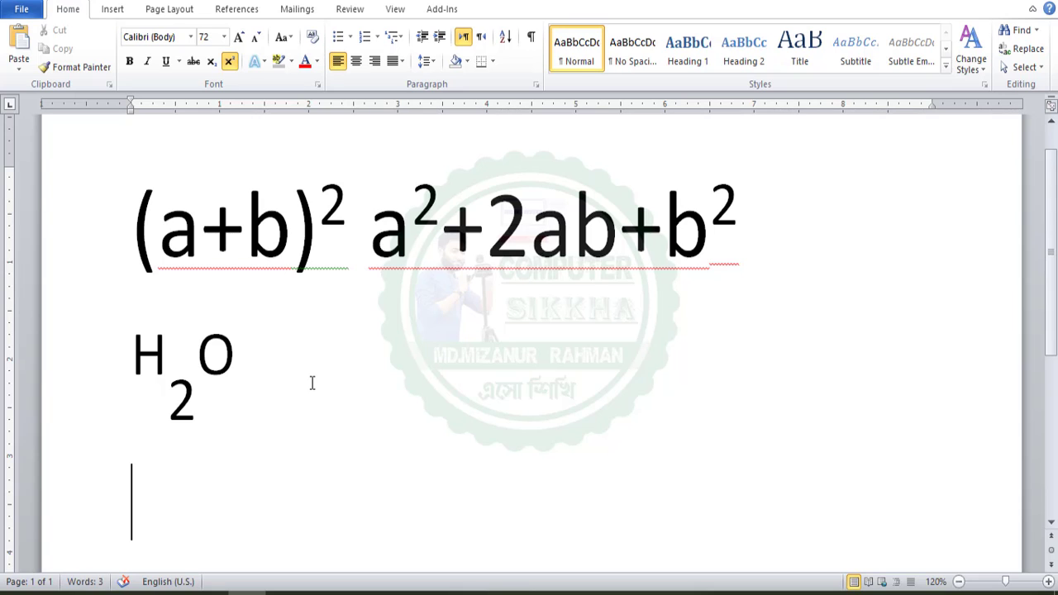
{"action": "type", "text": "(a+b)2 a2+2ab+b2 H2O"}
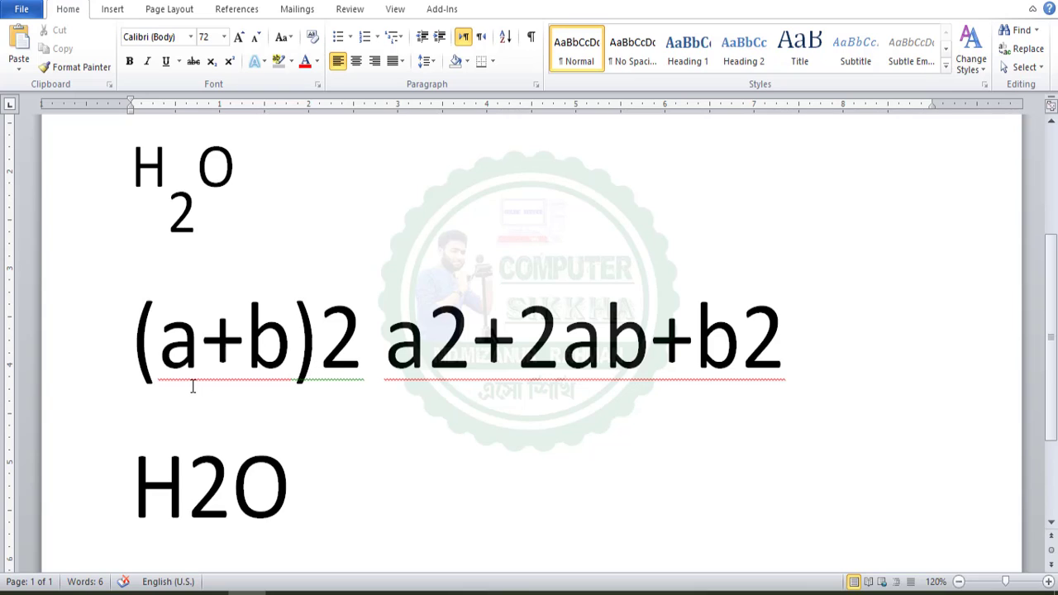
Format the 2 after (a+b) in the second equation as superscript
{"action": "mouse_move", "coordinate": [319, 329]}
{"action": "left_mouse_down"}
{"action": "mouse_move", "coordinate": [356, 329]}
{"action": "mouse_move", "coordinate": [334, 328]}
{"action": "left_mouse_up"}
{"action": "left_click", "coordinate": [356, 334]}
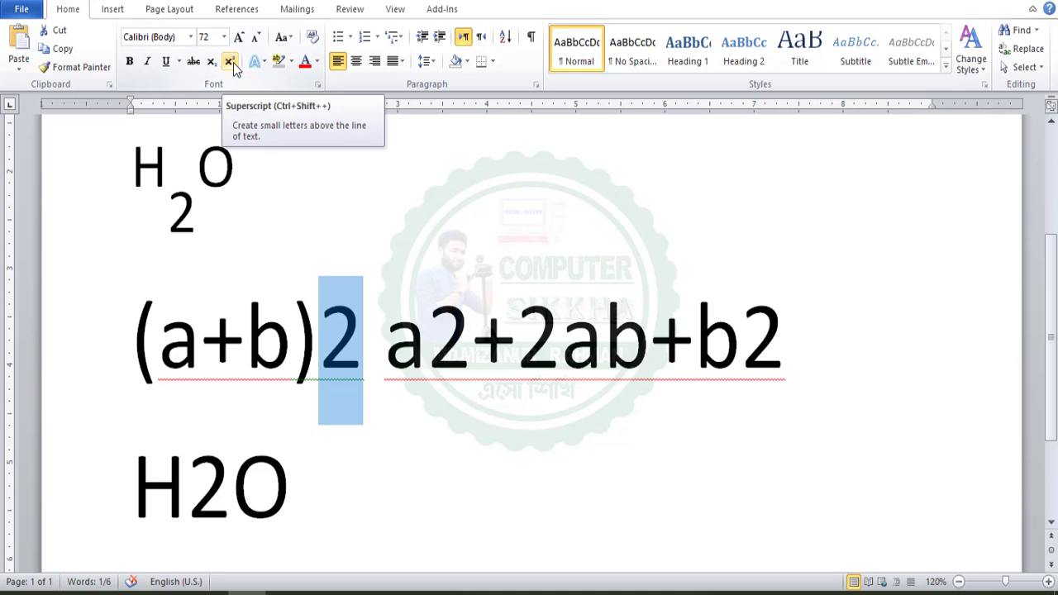
{"action": "left_click", "coordinate": [360, 445]}
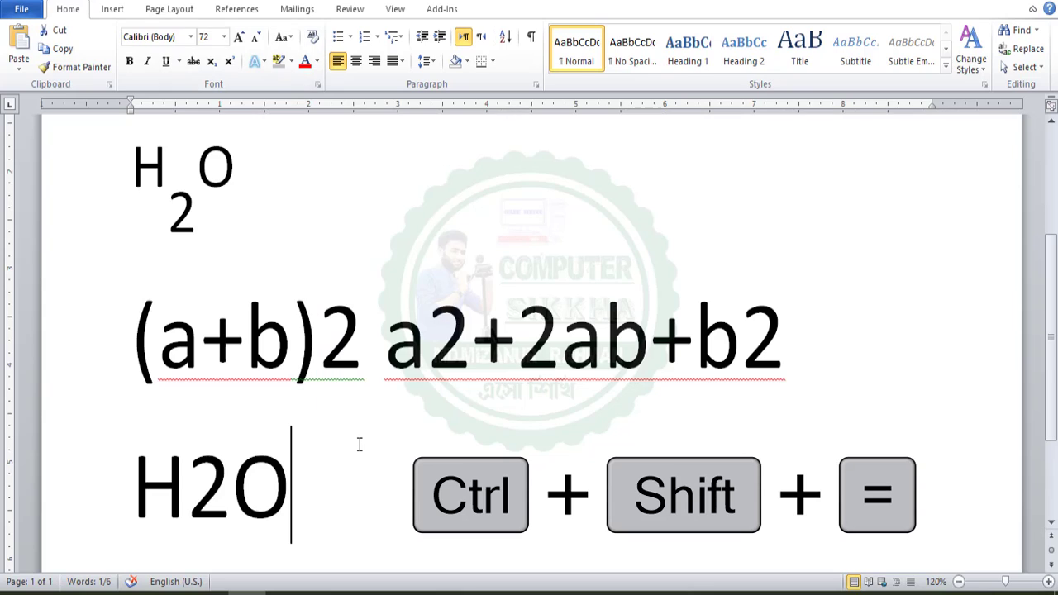
{"action": "left_click_drag", "start_coordinate": [362, 371], "coordinate": [327, 368]}
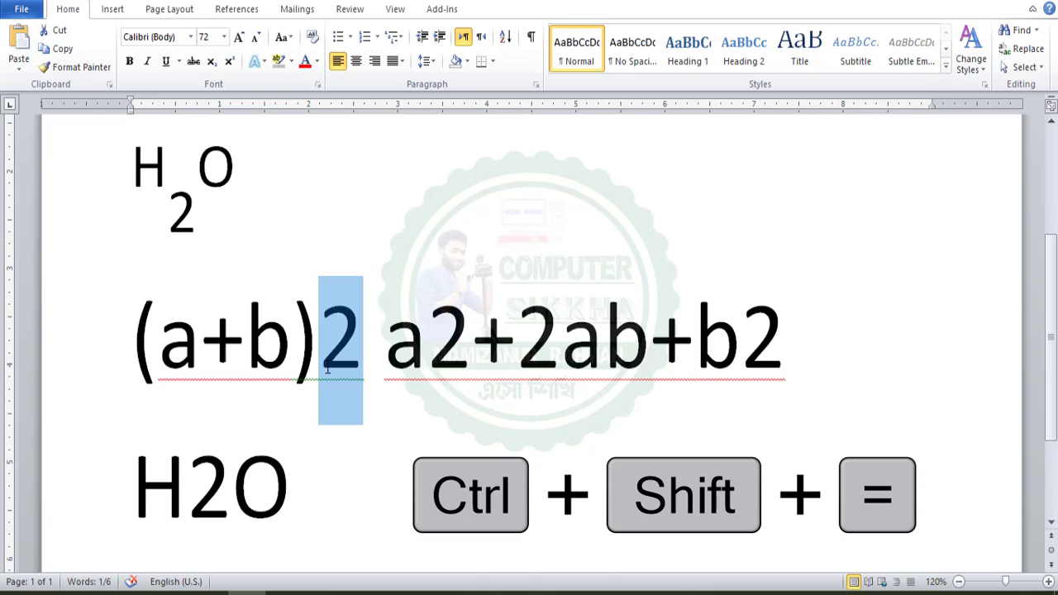
{"action": "key", "text": "ctrl+shift+equal"}
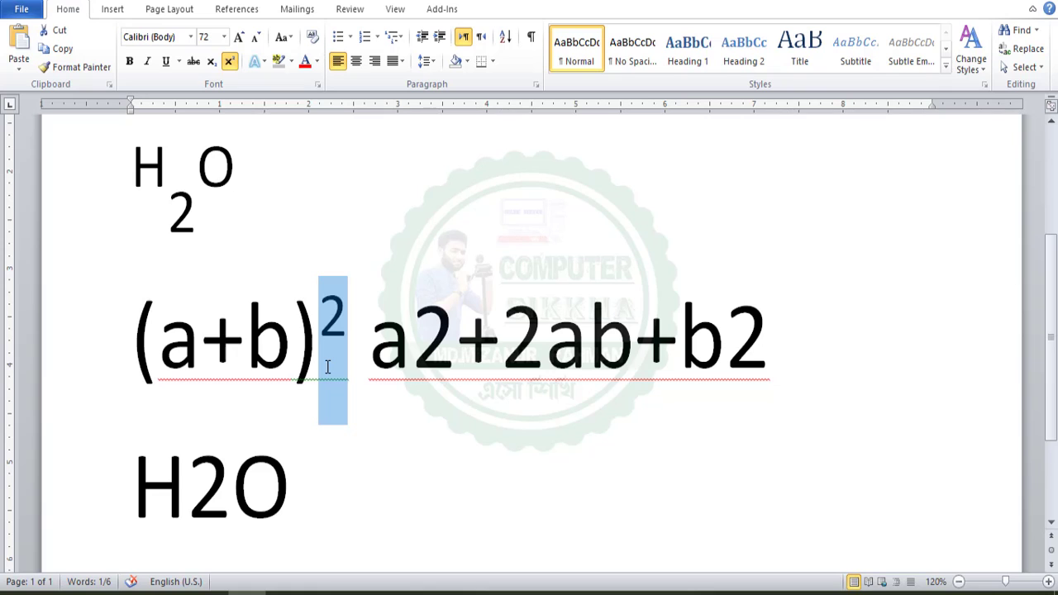
Format the 2 in a2 and the 2 in b2 of the second equation as superscript
{"action": "scroll", "coordinate": [328, 367], "scroll_direction": "up", "scroll_amount": 2}
{"action": "scroll", "coordinate": [328, 372], "scroll_direction": "down", "scroll_amount": 2}
{"action": "double_click", "coordinate": [424, 351]}
{"action": "left_click", "coordinate": [434, 356]}
{"action": "left_click_drag", "start_coordinate": [423, 349], "coordinate": [442, 351]}
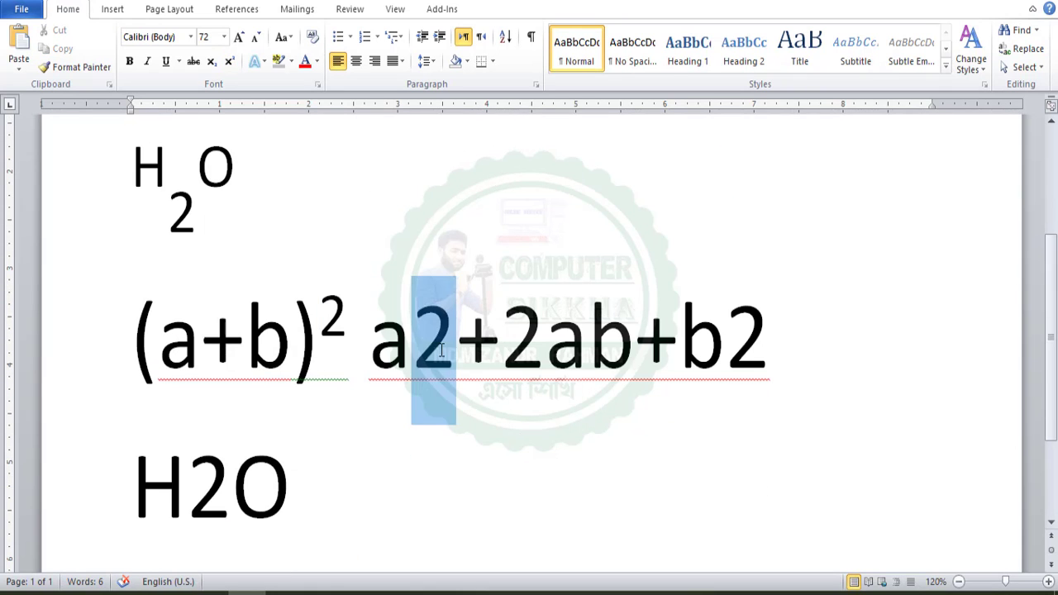
{"action": "key", "text": "ctrl+shift+equal"}
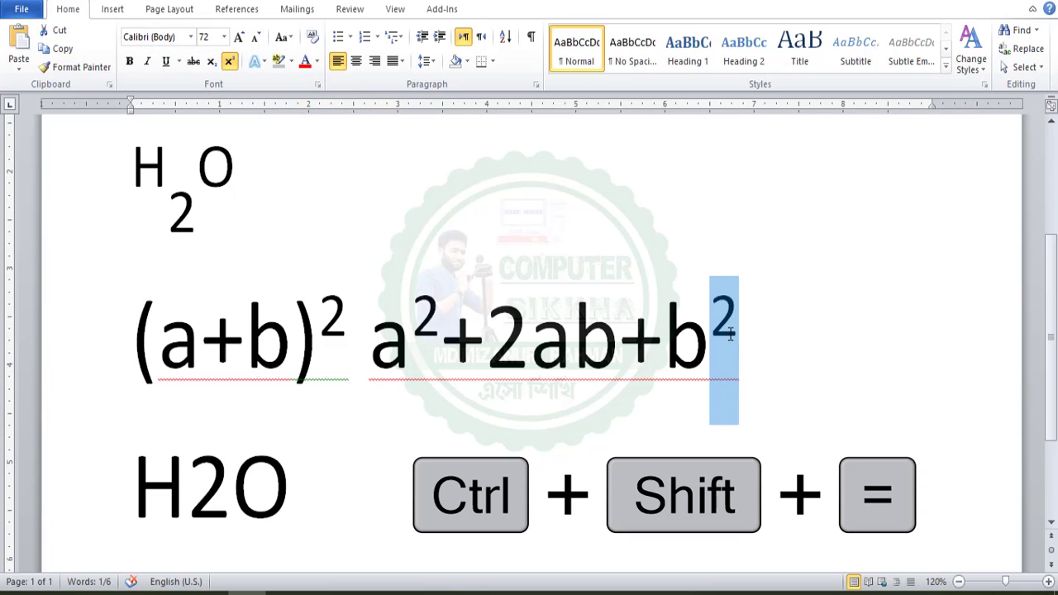
{"action": "left_click", "coordinate": [730, 333]}
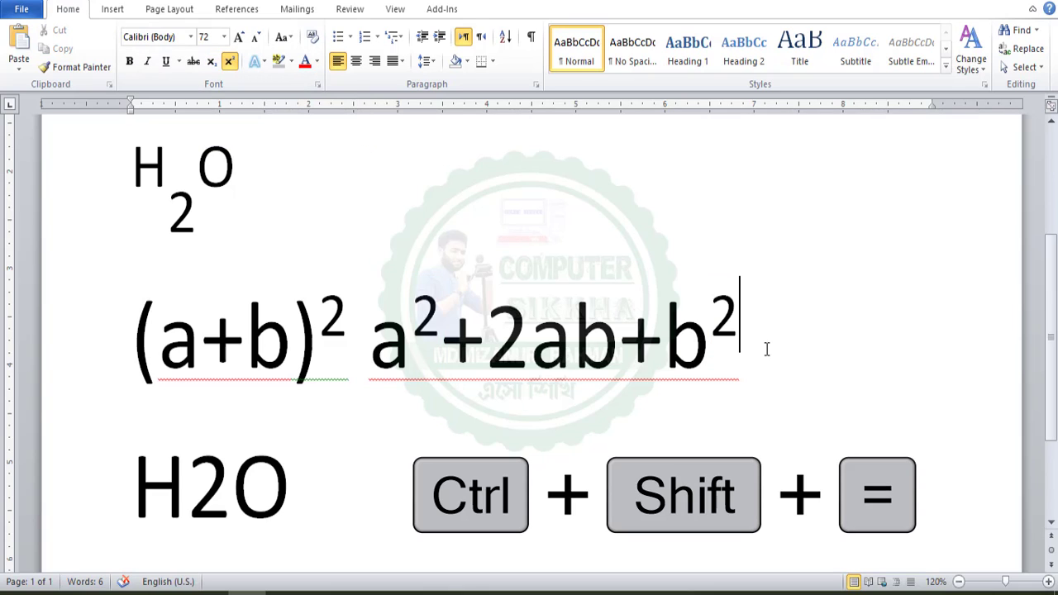
{"action": "left_click_drag", "start_coordinate": [741, 348], "coordinate": [137, 351]}
{"action": "left_click", "coordinate": [137, 350]}
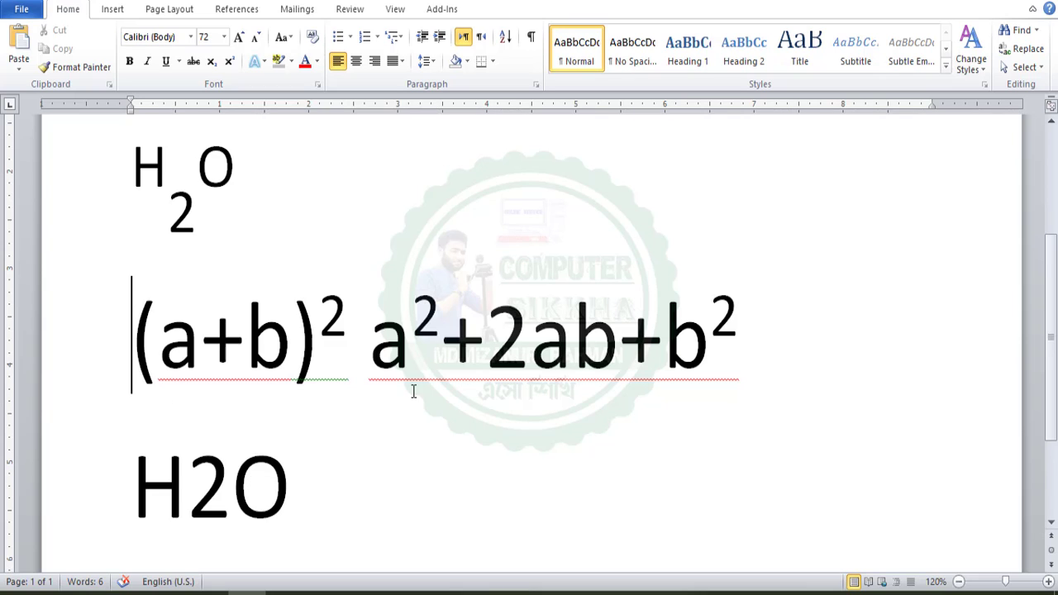
Format the 2 in the second H2O as subscript
{"action": "scroll", "coordinate": [412, 396], "scroll_direction": "down", "scroll_amount": 1}
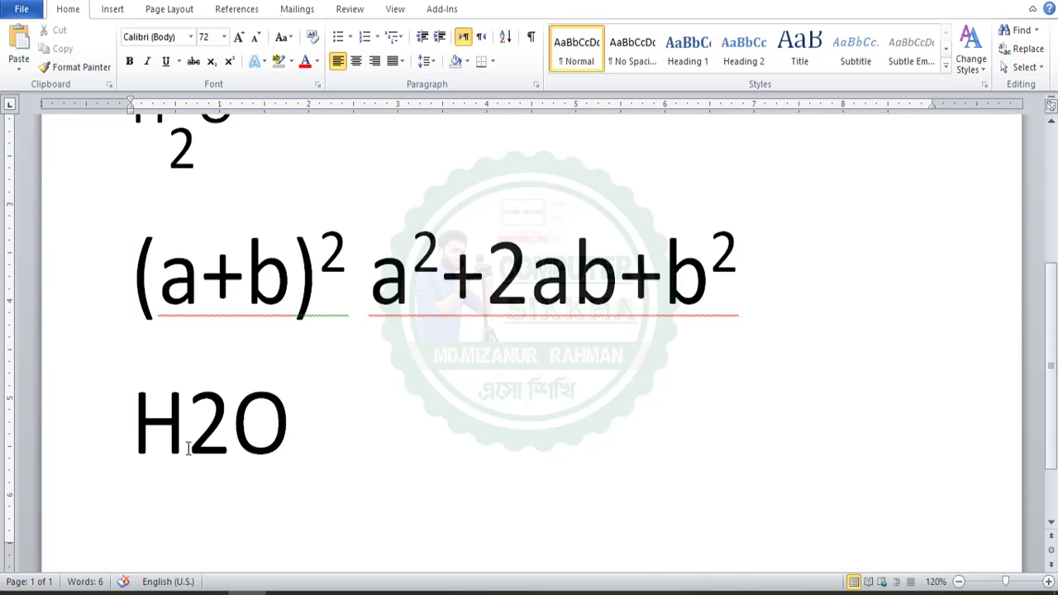
{"action": "left_click_drag", "start_coordinate": [188, 446], "coordinate": [217, 451]}
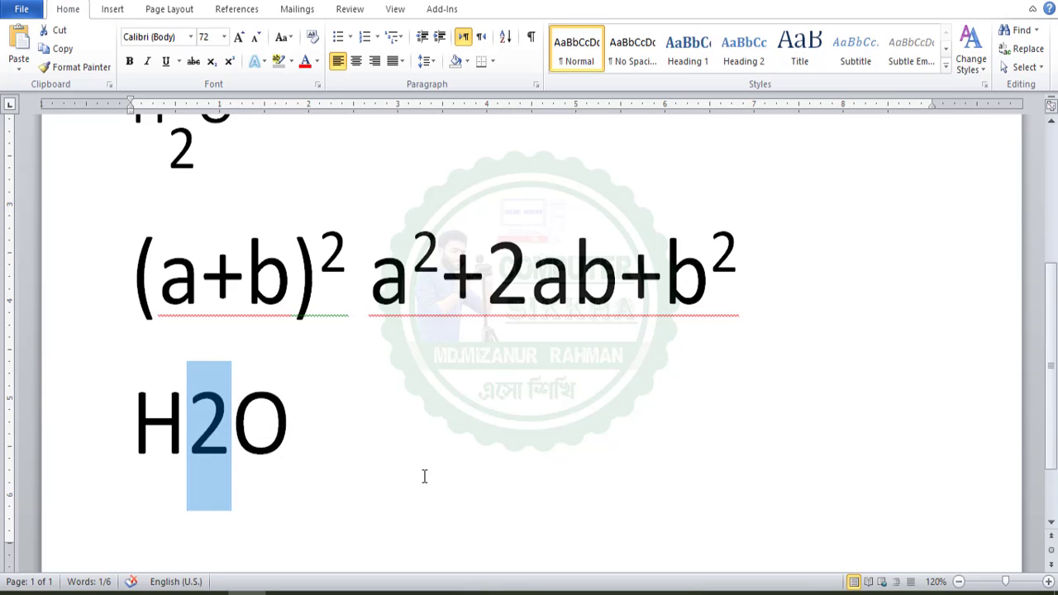
{"action": "key", "text": "ctrl+equal"}
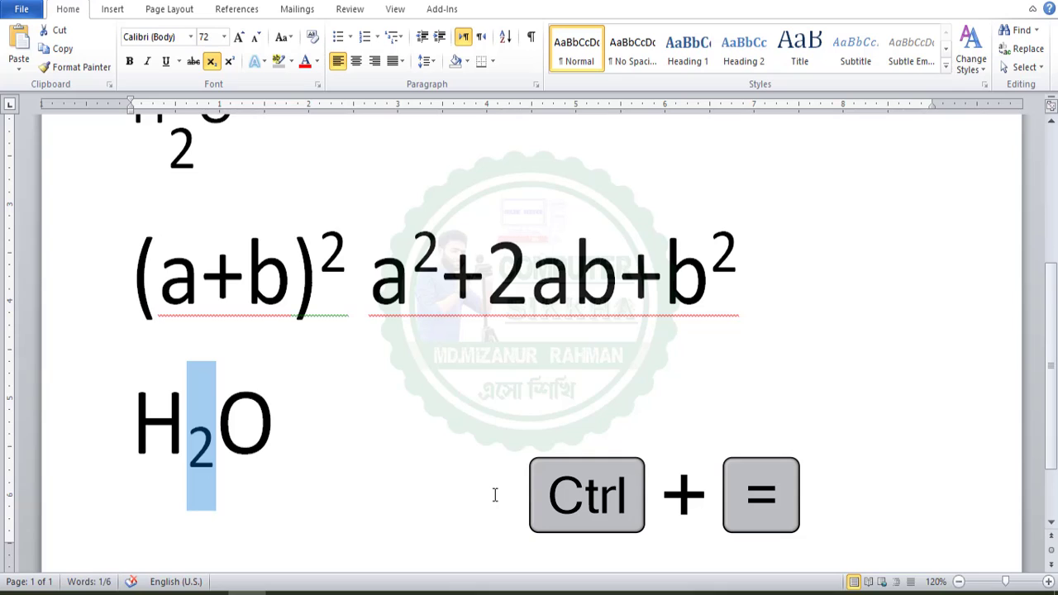
{"action": "key", "text": "ctrl+equal"}
{"action": "key", "text": "ctrl+equal"}
{"action": "left_click", "coordinate": [305, 472]}
Insert a page break after the second H2O and add an empty line above the first equation
{"action": "scroll", "coordinate": [530, 329], "scroll_direction": "down", "scroll_amount": 1}
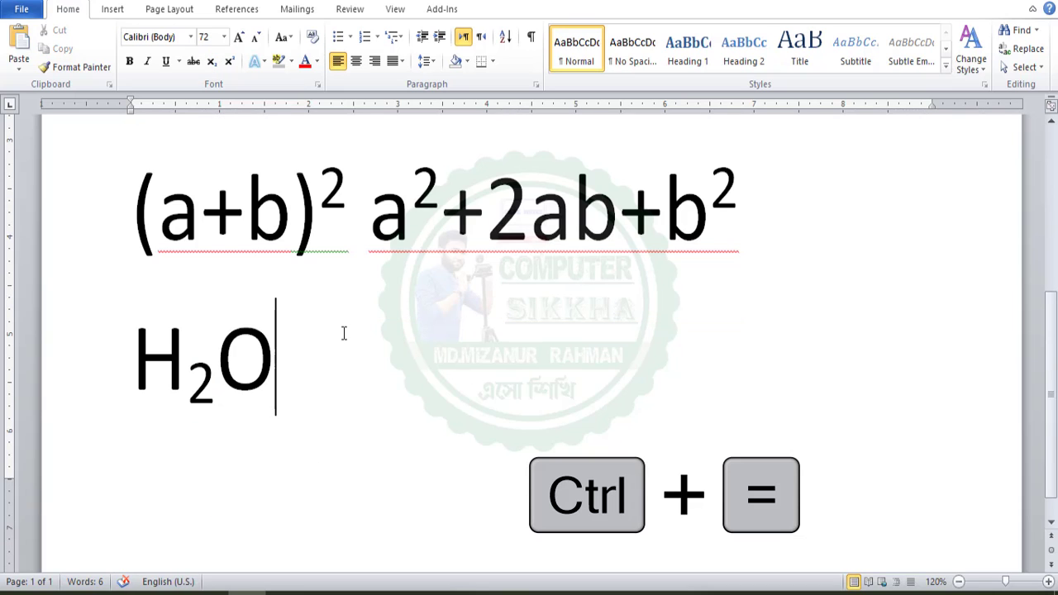
{"action": "key", "text": "ctrl+Return"}
{"action": "scroll", "coordinate": [343, 333], "scroll_direction": "up", "scroll_amount": 10}
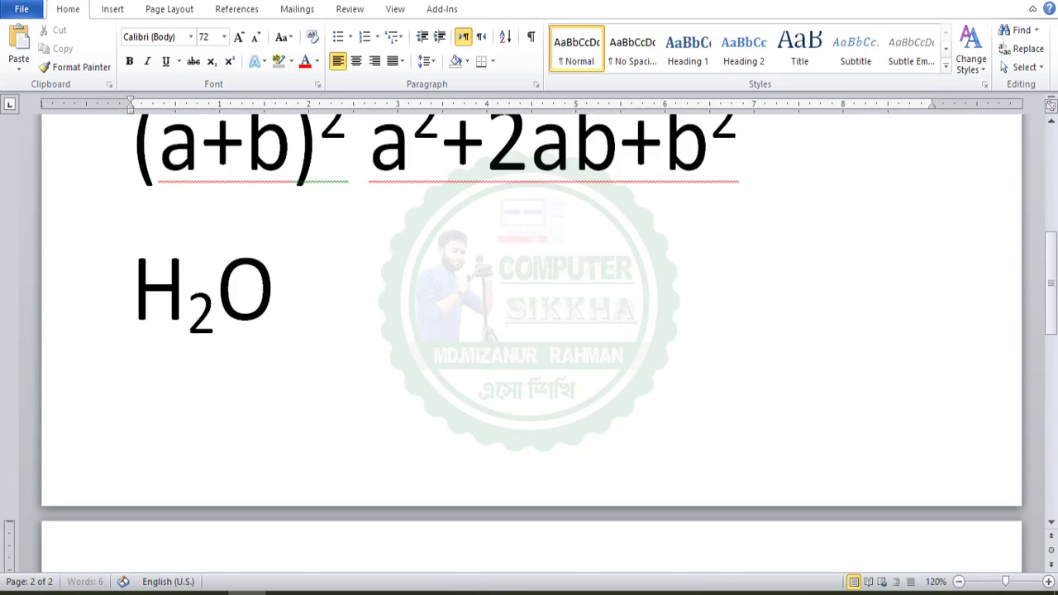
{"action": "key", "text": "ctrl+Home"}
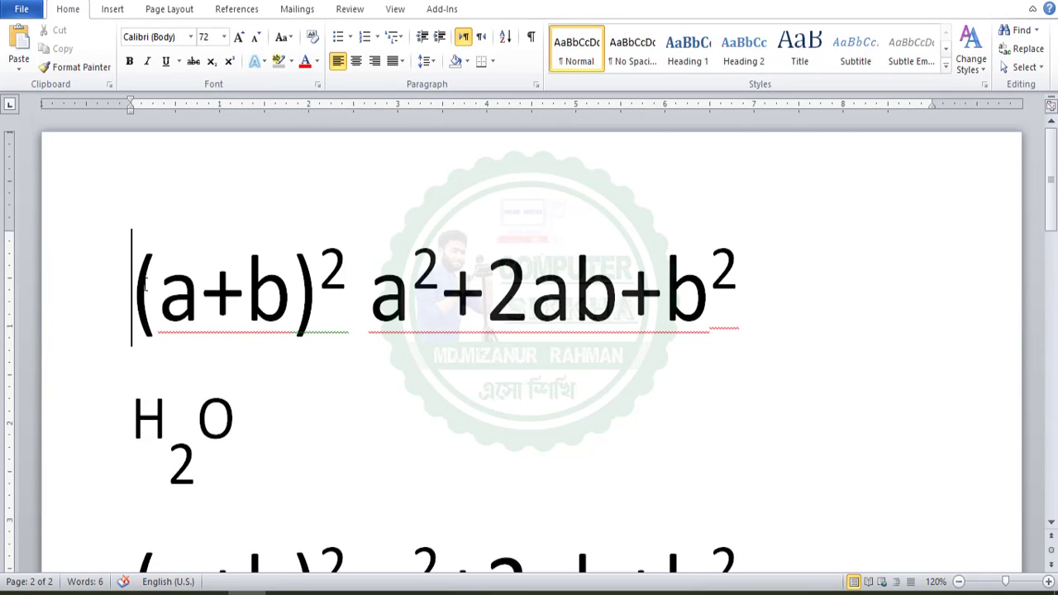
{"action": "key", "text": "Return"}
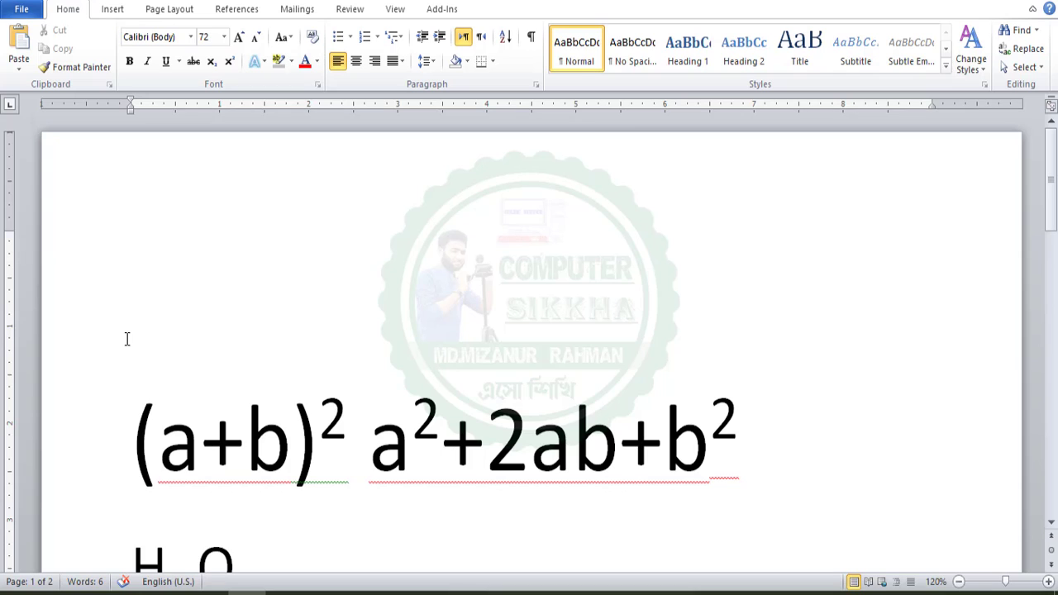
Insert an equation containing a multiplication sign (×) on the empty line above the first formula and left-align it
{"action": "left_click", "coordinate": [120, 14]}
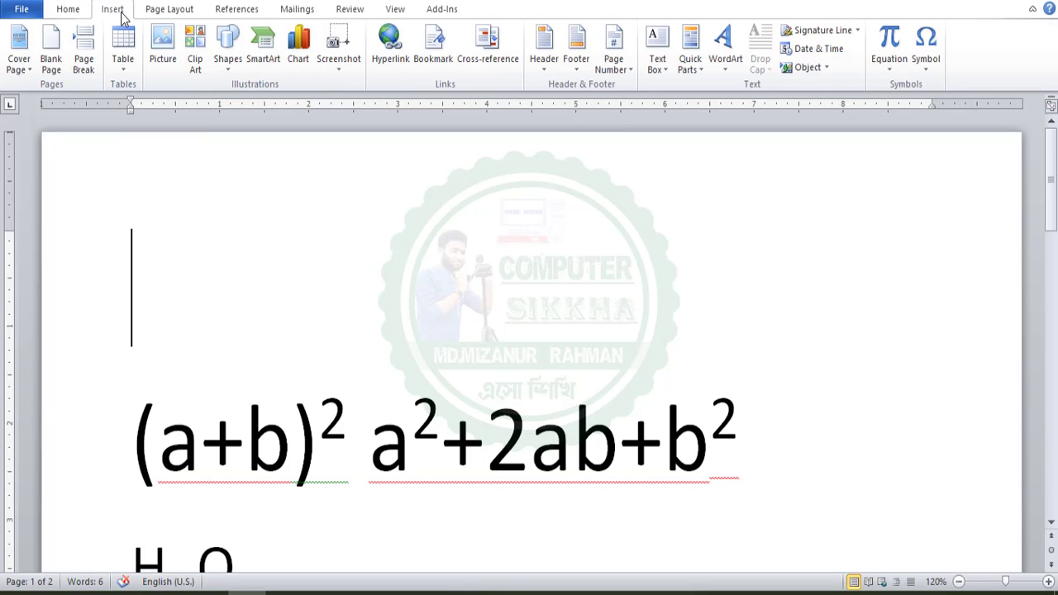
{"action": "left_click", "coordinate": [73, 12]}
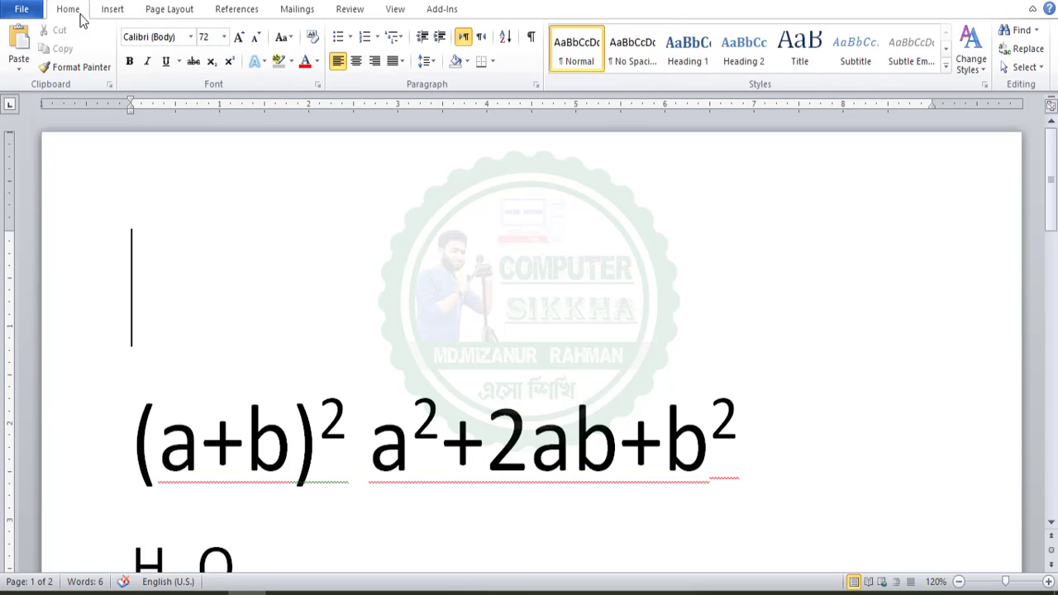
{"action": "left_click", "coordinate": [116, 10]}
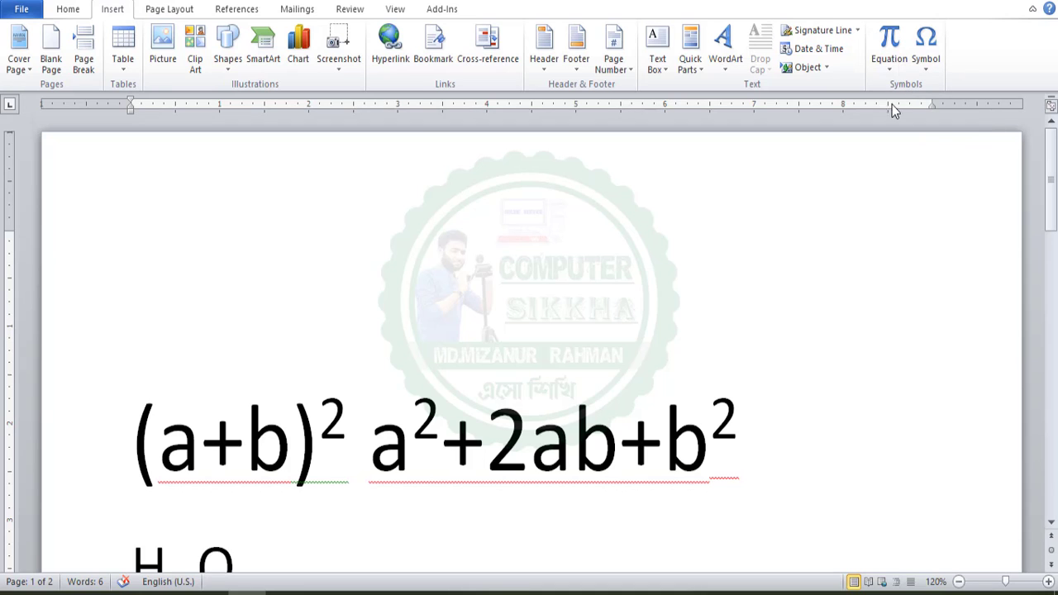
{"action": "left_click", "coordinate": [900, 52]}
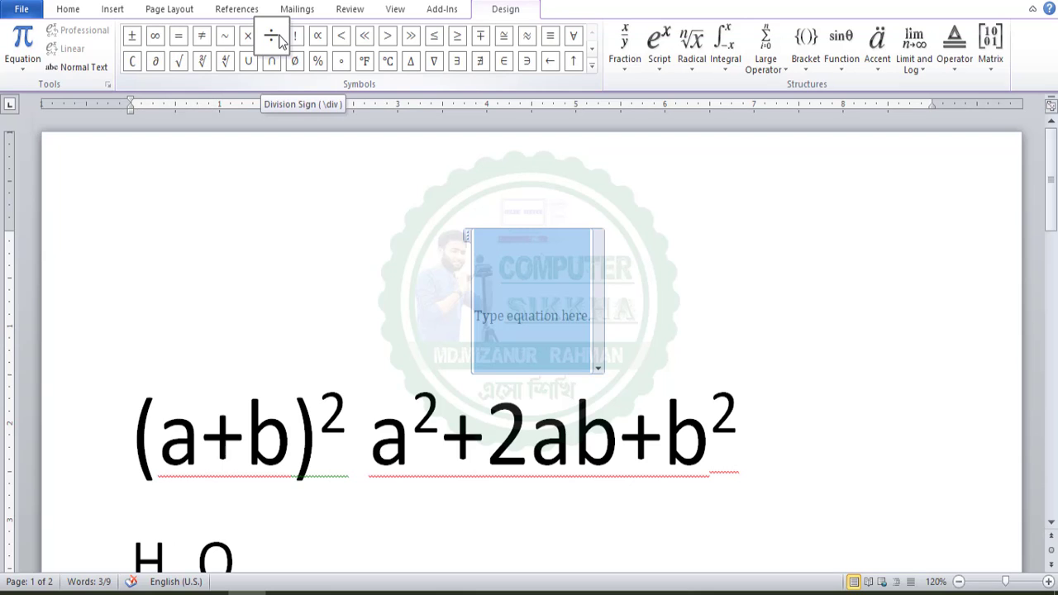
{"action": "left_click", "coordinate": [248, 36]}
{"action": "left_click", "coordinate": [620, 260]}
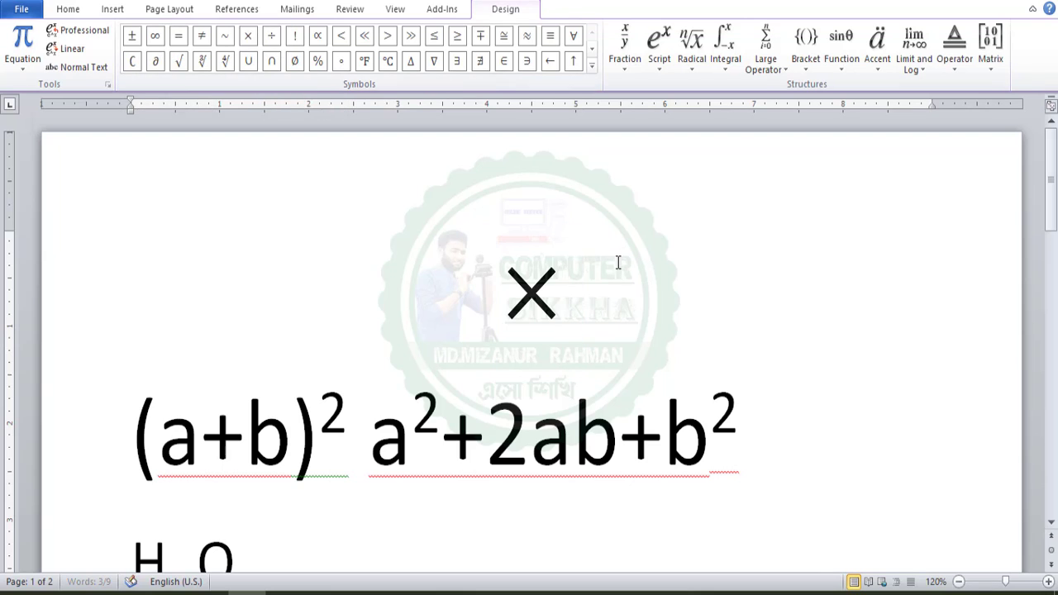
{"action": "key", "text": "ctrl+l"}
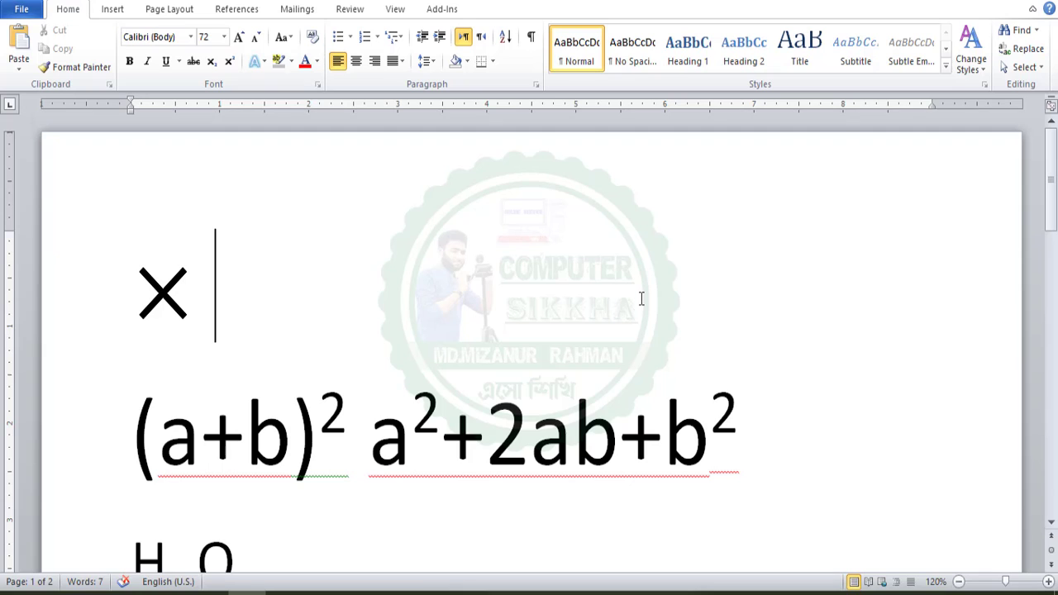
Insert a second equation containing a division sign (÷) after the multiplication sign on the same line
{"action": "left_click", "coordinate": [119, 9]}
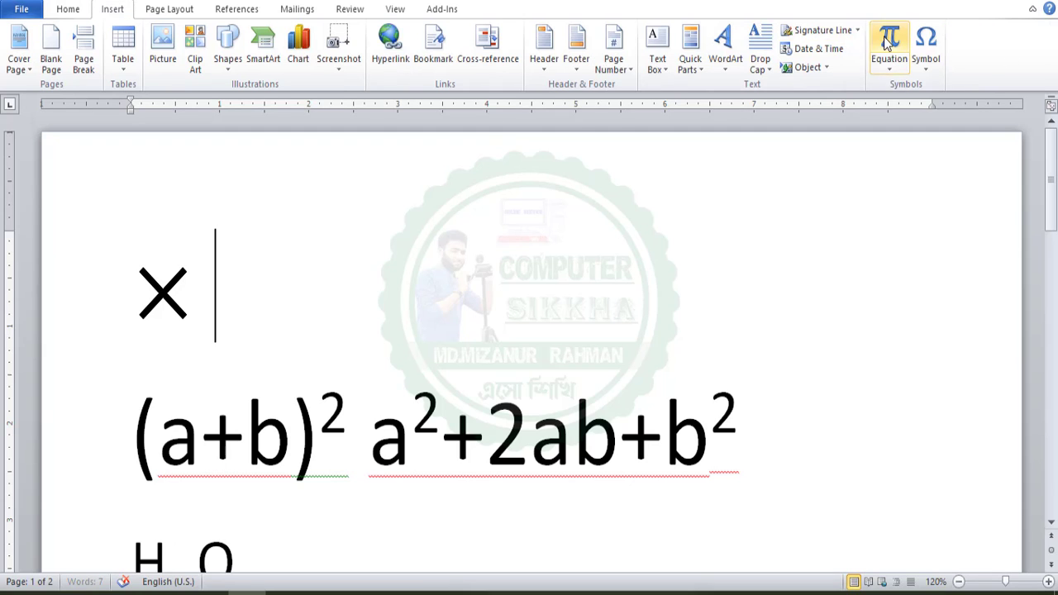
{"action": "left_click", "coordinate": [886, 36]}
{"action": "left_click", "coordinate": [271, 35]}
{"action": "left_click", "coordinate": [333, 307]}
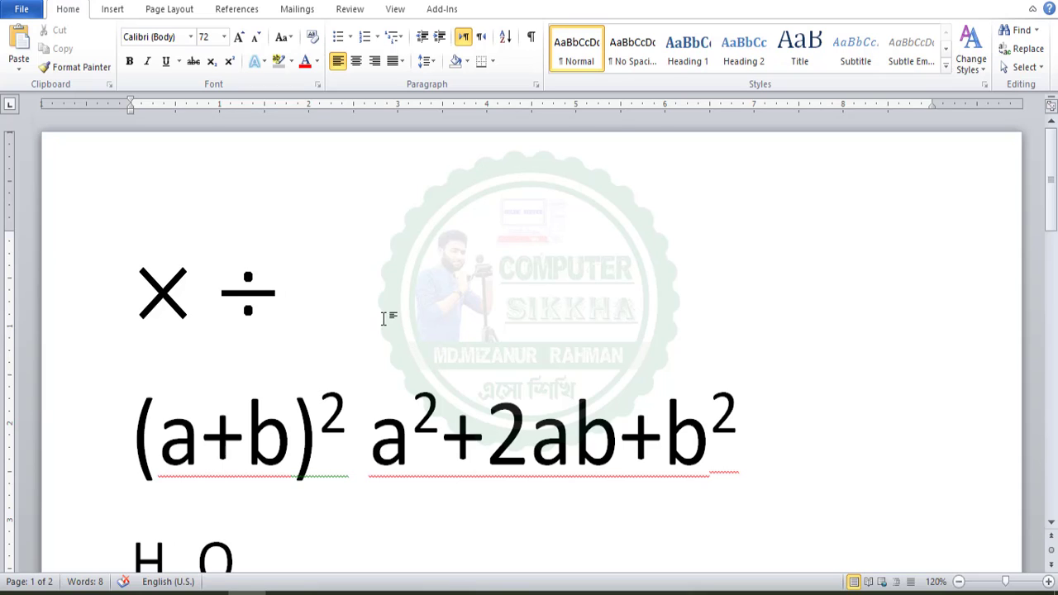
{"action": "left_click_drag", "start_coordinate": [328, 314], "coordinate": [138, 289]}
{"action": "left_click", "coordinate": [319, 288]}
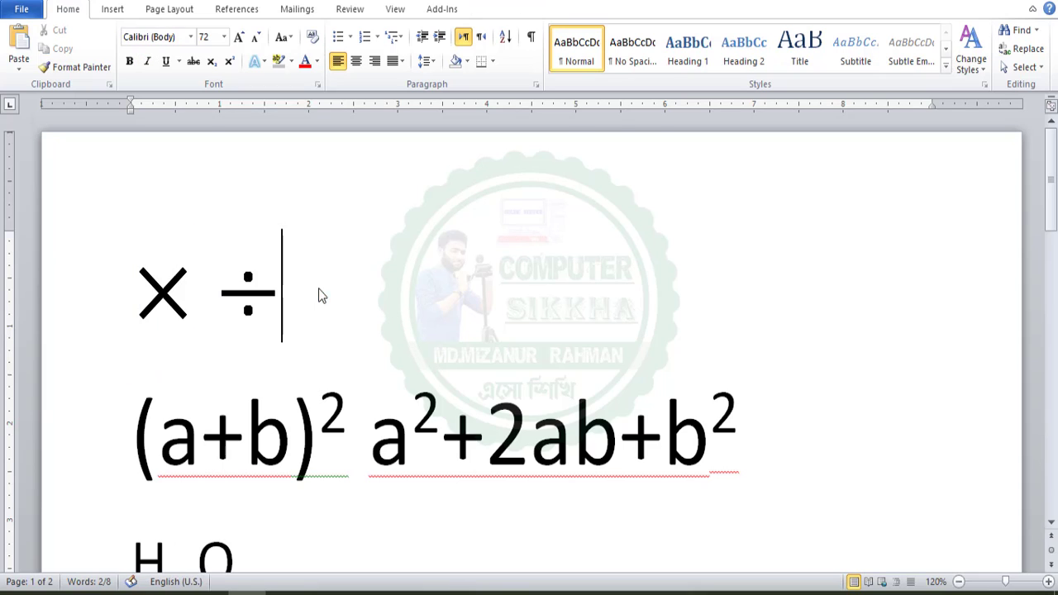
{"action": "left_click_drag", "start_coordinate": [335, 288], "coordinate": [139, 285]}
{"action": "left_click", "coordinate": [349, 288]}
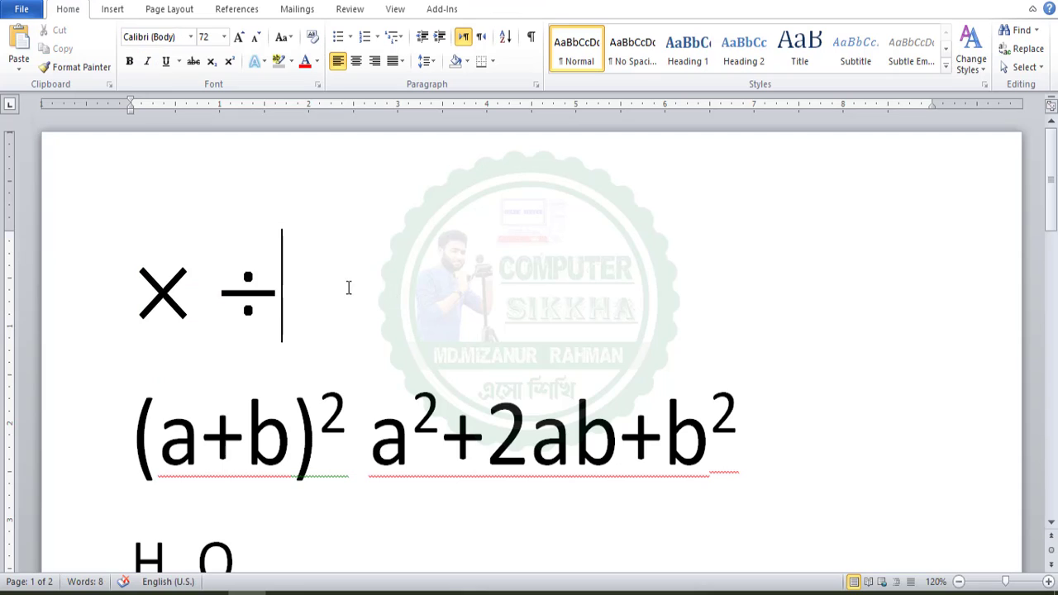
{"action": "left_click_drag", "start_coordinate": [349, 288], "coordinate": [151, 311]}
{"action": "left_click", "coordinate": [152, 312]}
{"action": "left_click", "coordinate": [332, 295]}
{"action": "triple_click", "coordinate": [299, 295]}
{"action": "left_click", "coordinate": [361, 305]}
{"action": "scroll", "coordinate": [381, 326], "scroll_direction": "down", "scroll_amount": 3}
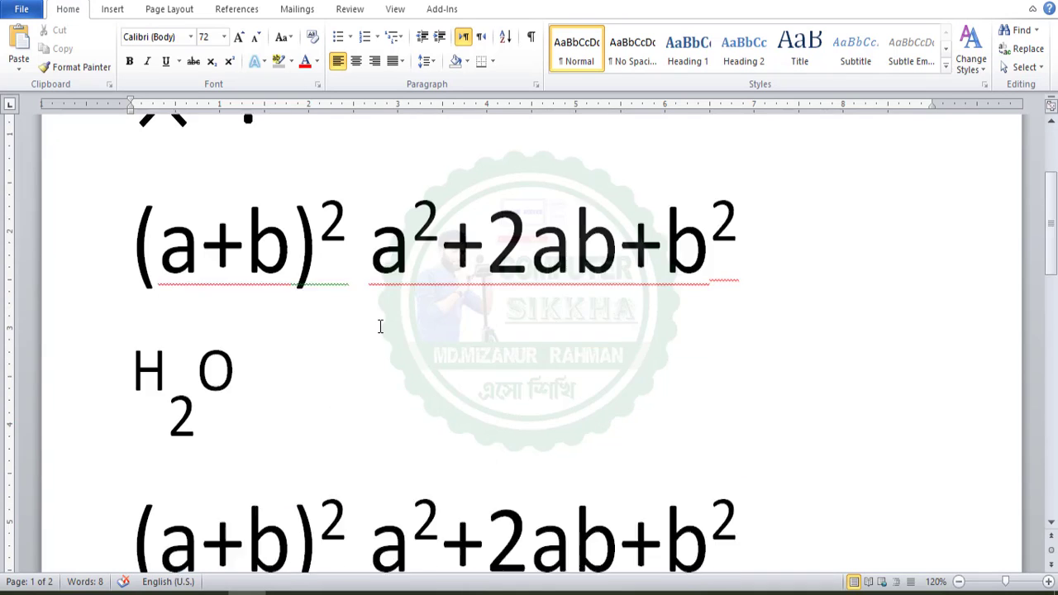
{"action": "scroll", "coordinate": [380, 327], "scroll_direction": "up", "scroll_amount": 2}
{"action": "scroll", "coordinate": [380, 326], "scroll_direction": "up", "scroll_amount": 1}
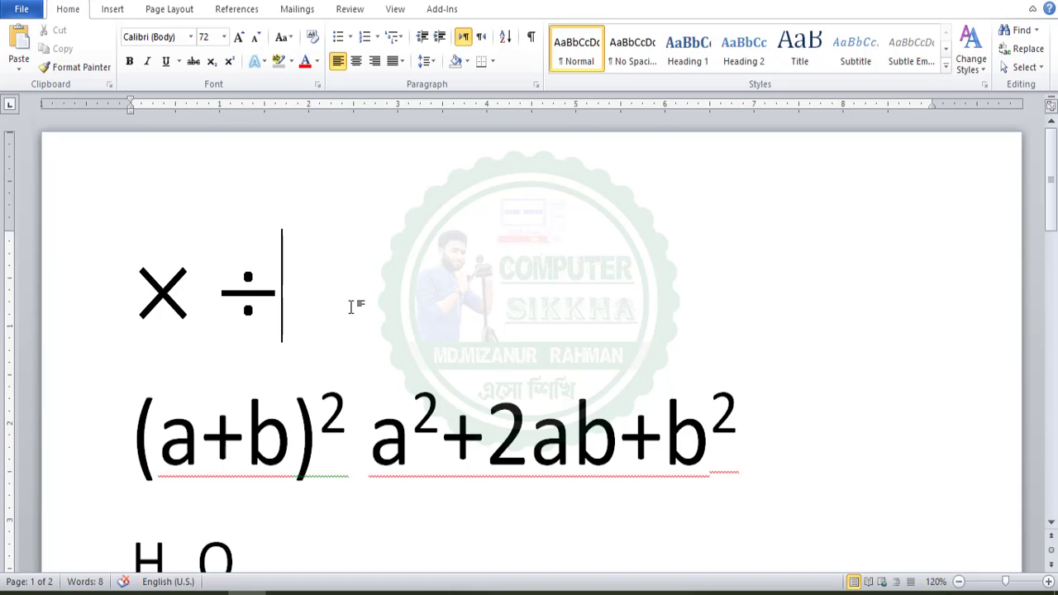
{"action": "left_click_drag", "start_coordinate": [351, 304], "coordinate": [133, 301]}
{"action": "left_click", "coordinate": [133, 301]}
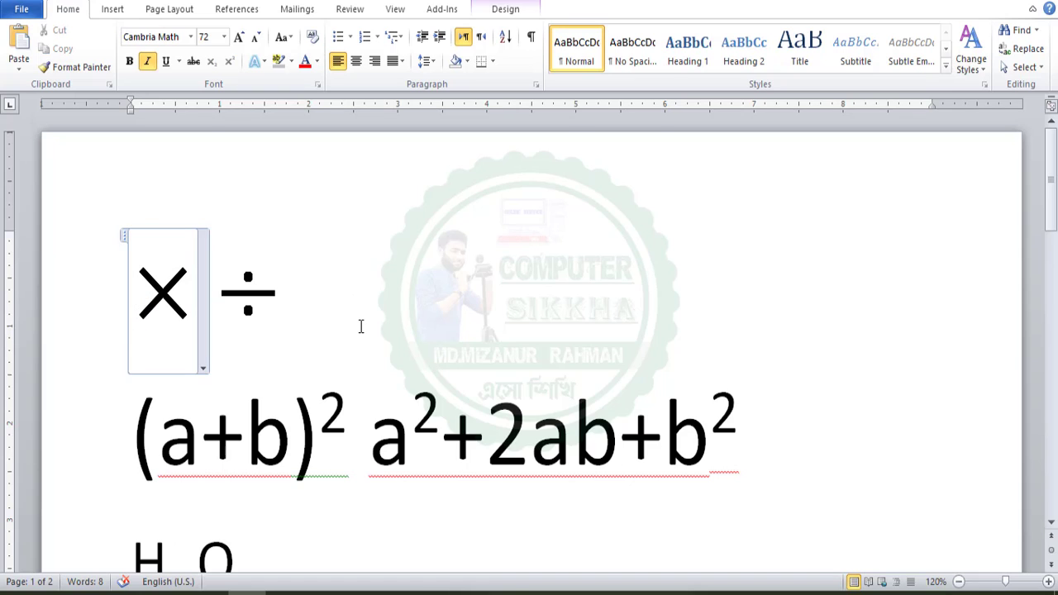
{"action": "left_click", "coordinate": [360, 326]}
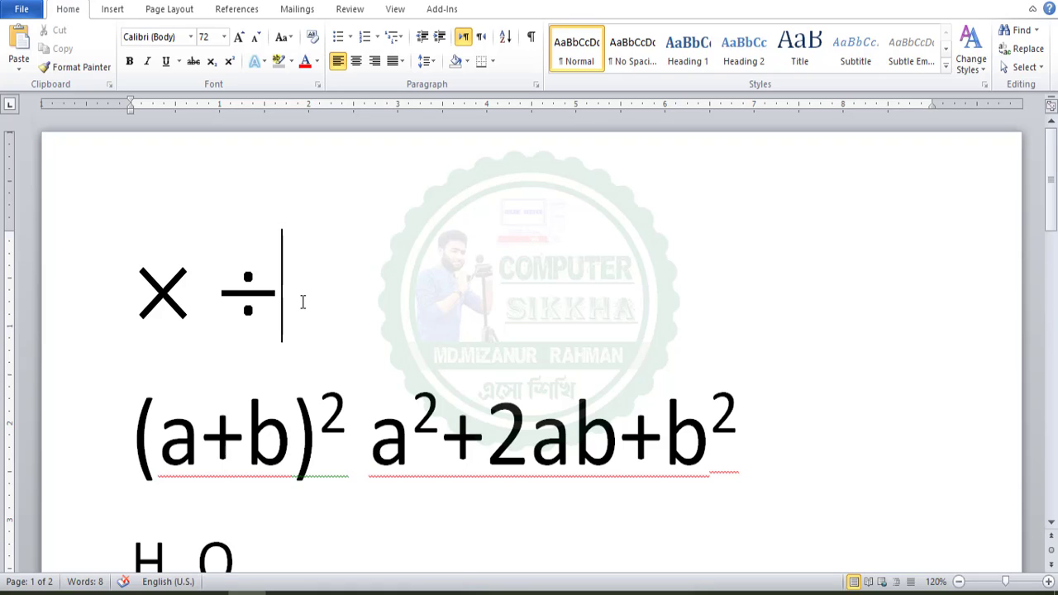
{"action": "left_click_drag", "start_coordinate": [198, 308], "coordinate": [123, 308]}
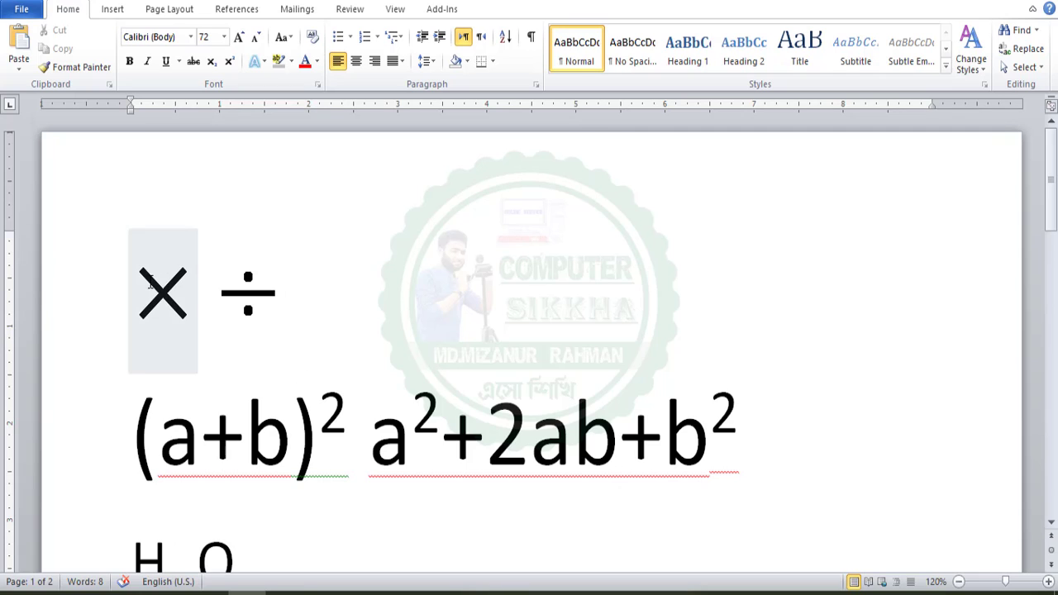
{"action": "left_click", "coordinate": [337, 356]}
{"action": "scroll", "coordinate": [618, 362], "scroll_direction": "down", "scroll_amount": 1}
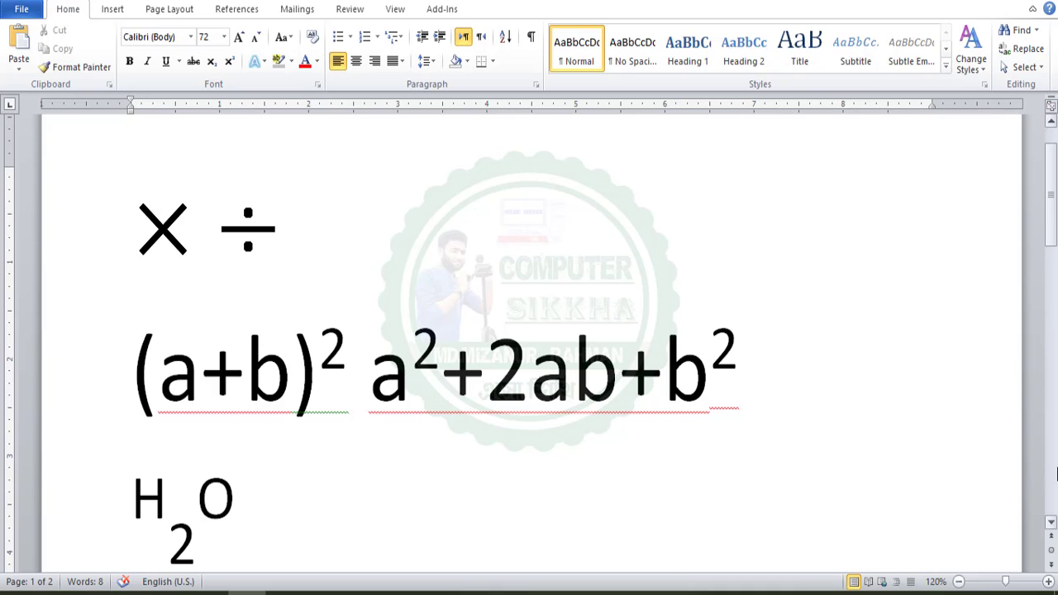
{"action": "left_click", "coordinate": [115, 10]}
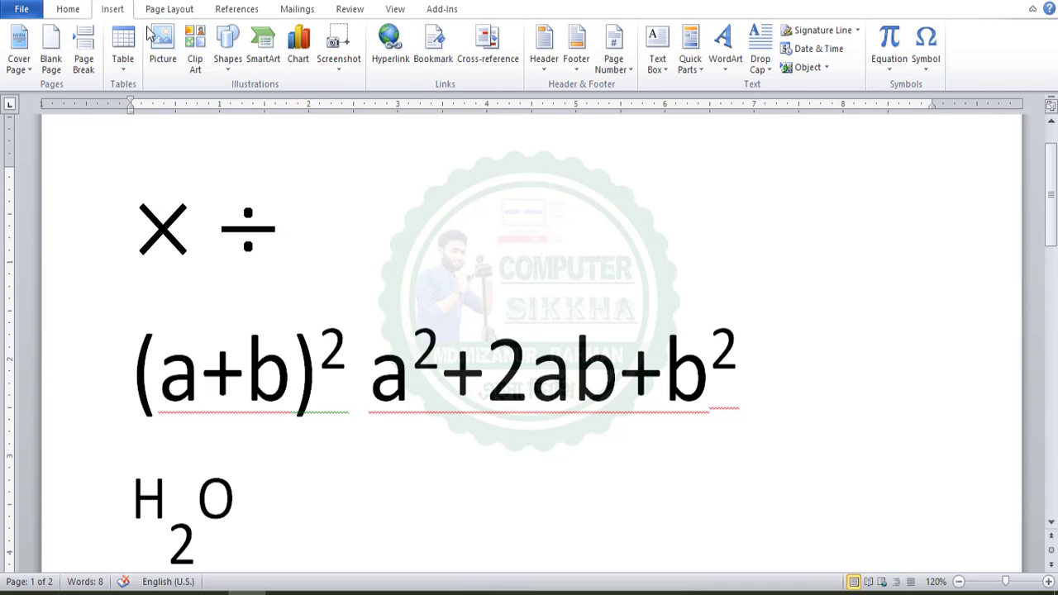
{"action": "left_click", "coordinate": [889, 43]}
Switch to New book 2023.pdf and examine the English and Bangla sample exam question papers after the subscript instructions
{"action": "left_click", "coordinate": [544, 376]}
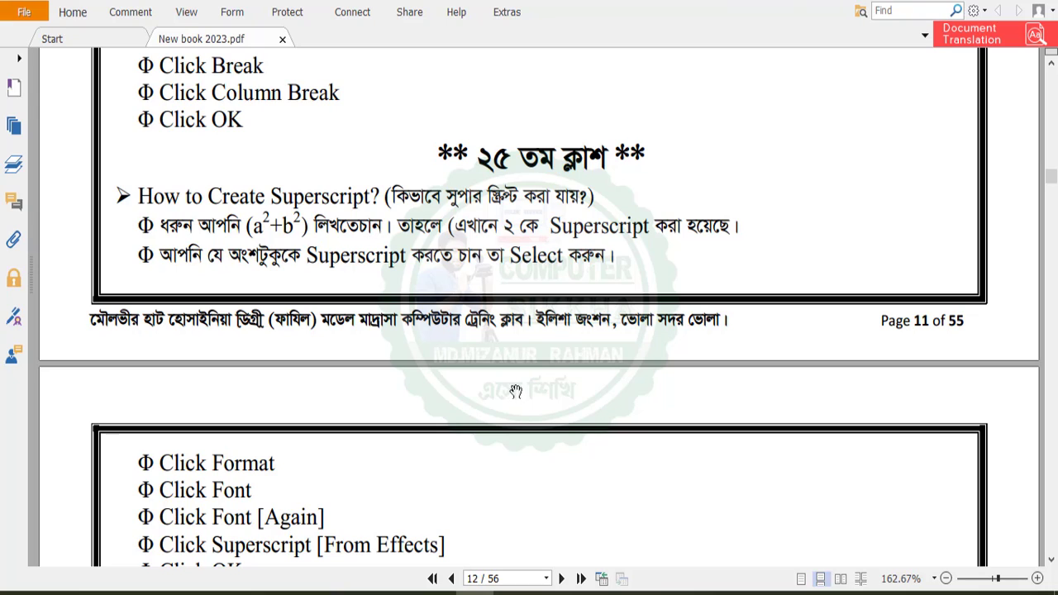
{"action": "scroll", "coordinate": [516, 391], "scroll_direction": "down", "scroll_amount": 10}
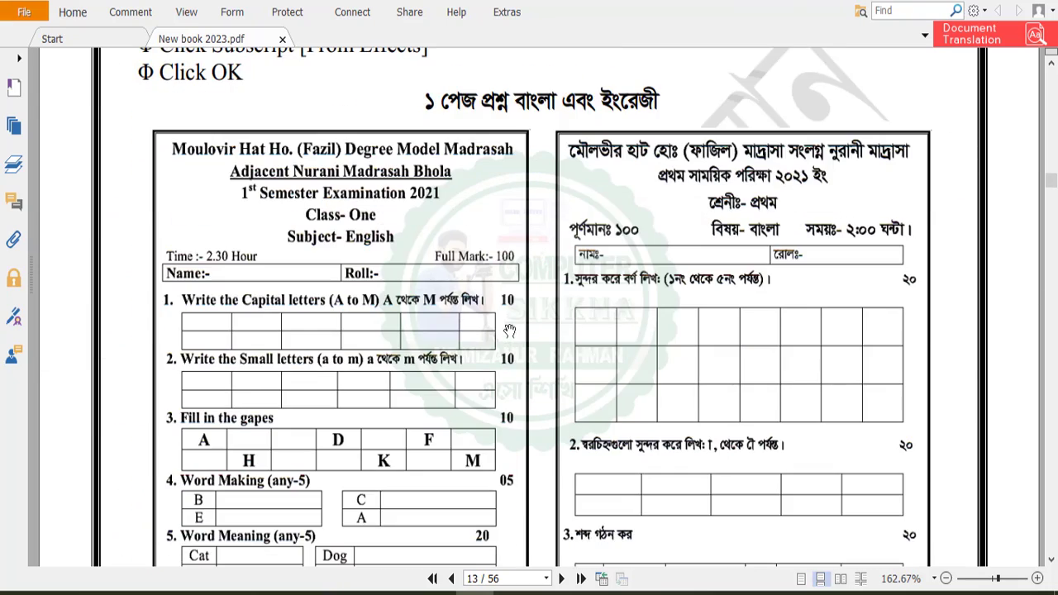
{"action": "scroll", "coordinate": [470, 277], "scroll_direction": "down", "scroll_amount": 2}
{"action": "scroll", "coordinate": [470, 276], "scroll_direction": "down", "scroll_amount": 5}
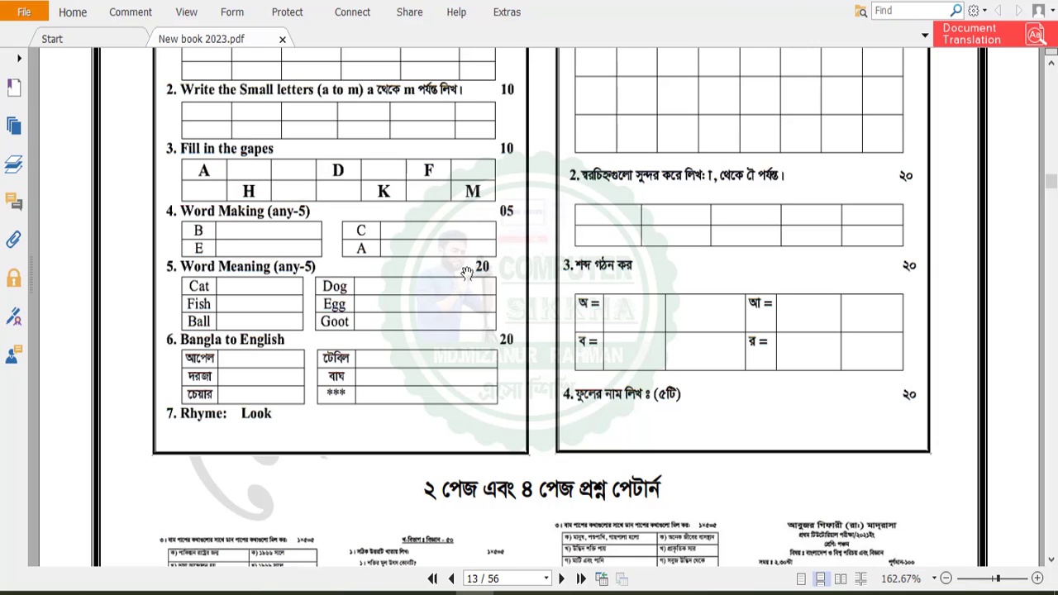
{"action": "scroll", "coordinate": [467, 272], "scroll_direction": "up", "scroll_amount": 2}
{"action": "scroll", "coordinate": [467, 273], "scroll_direction": "up", "scroll_amount": 4}
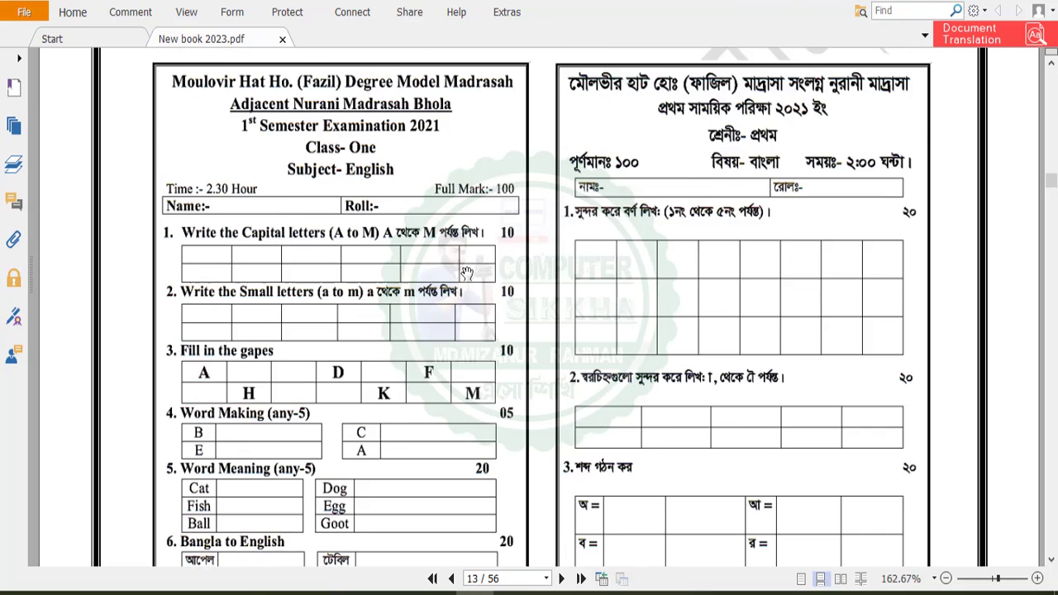
{"action": "scroll", "coordinate": [686, 238], "scroll_direction": "down", "scroll_amount": 6}
{"action": "scroll", "coordinate": [624, 201], "scroll_direction": "down", "scroll_amount": 7}
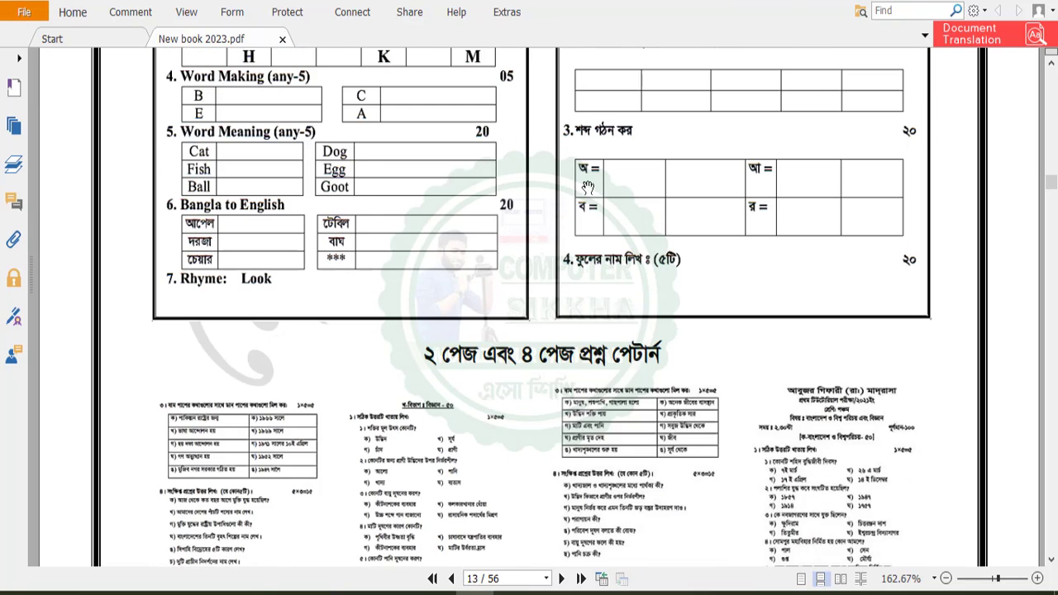